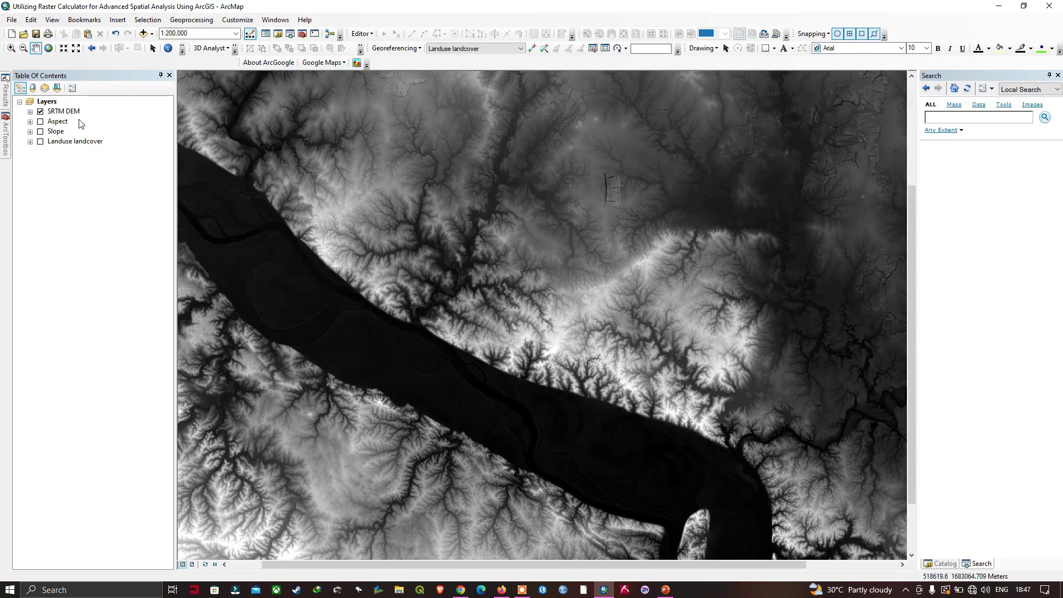
Step: Display the SRTM DEM, Aspect, Slope and Landuse landcover layers one at a time, ending with only SRTM DEM shown
click(39, 111)
click(40, 121)
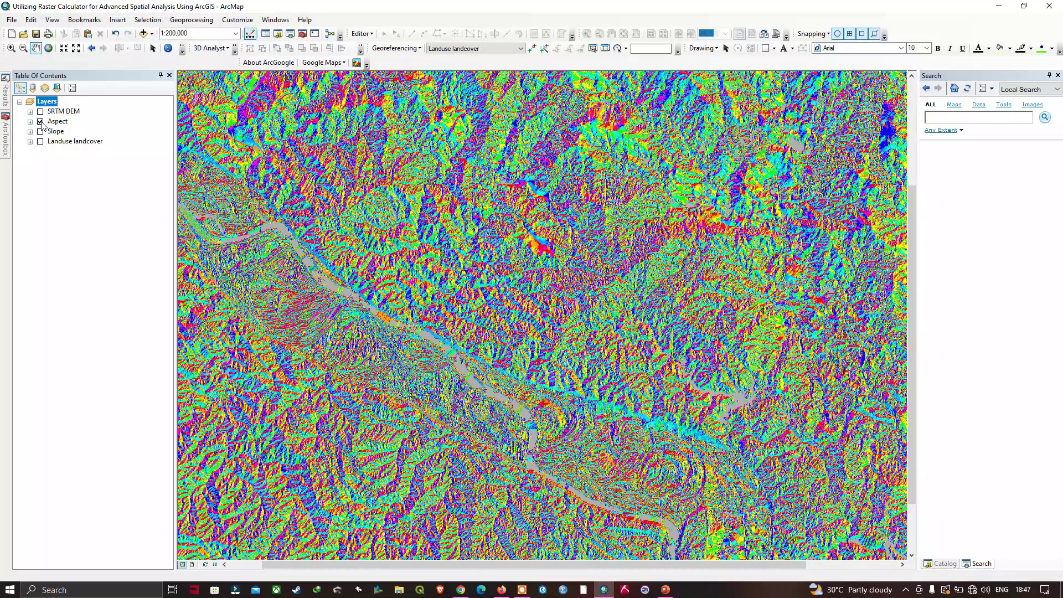
click(39, 121)
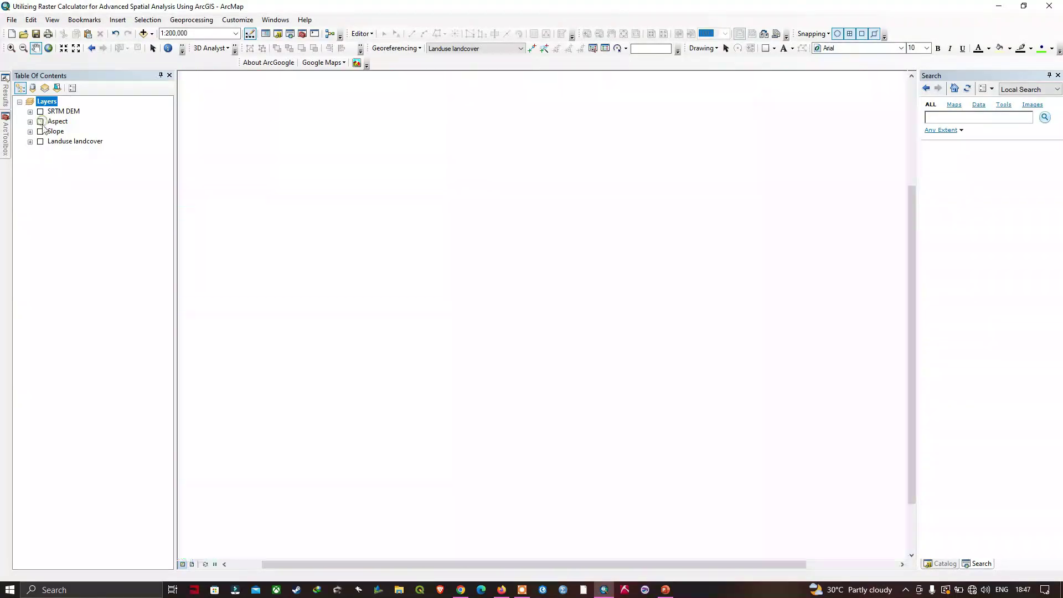
click(40, 131)
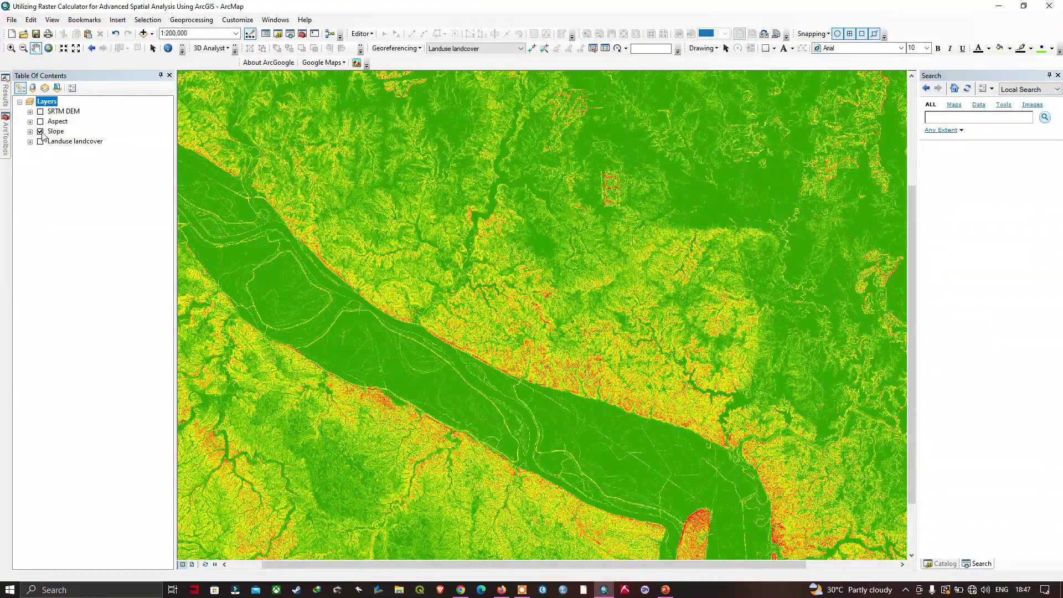
click(40, 131)
click(40, 141)
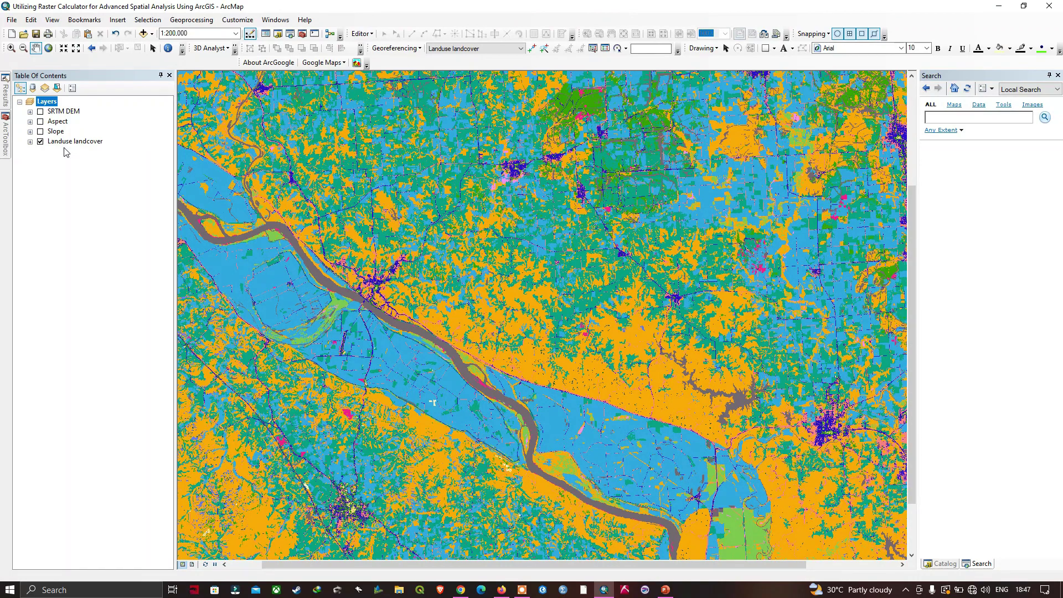
click(40, 142)
click(39, 111)
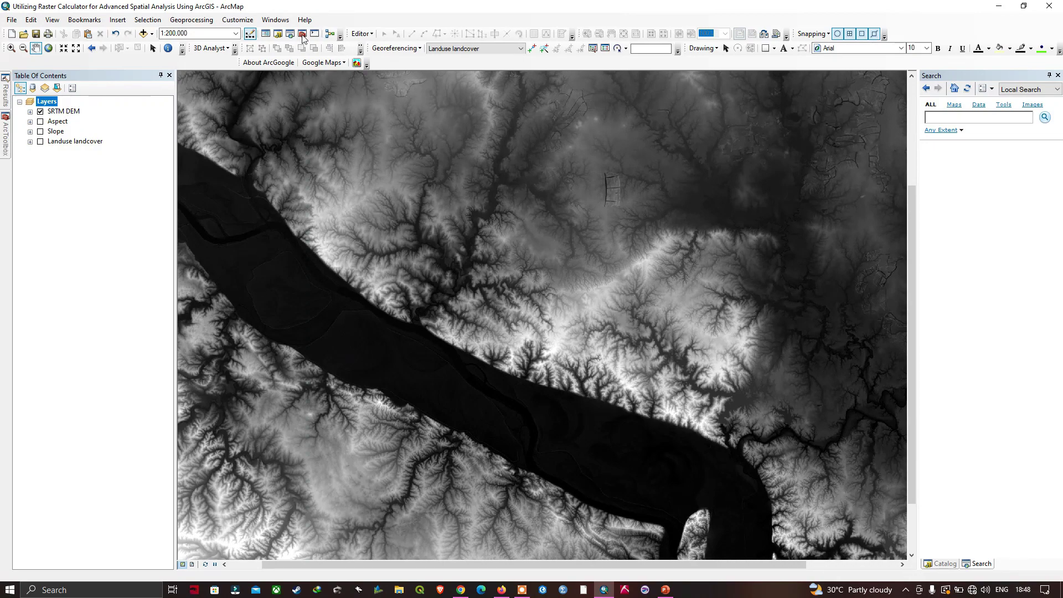
Step: Open the Raster Calculator from the Spatial Analyst Map Algebra toolset and look through its list of functions
click(7, 136)
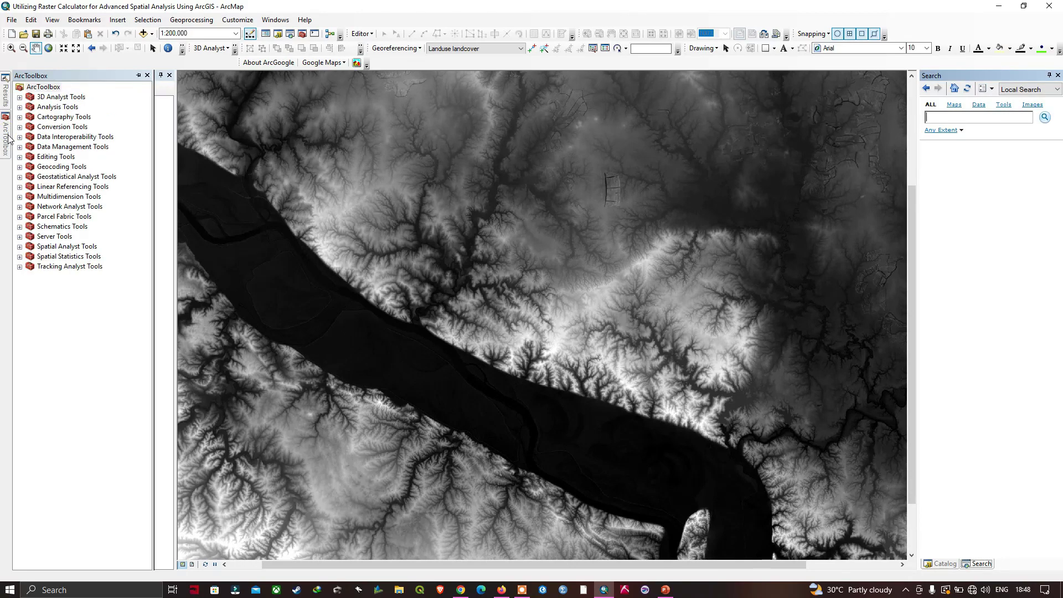
click(20, 248)
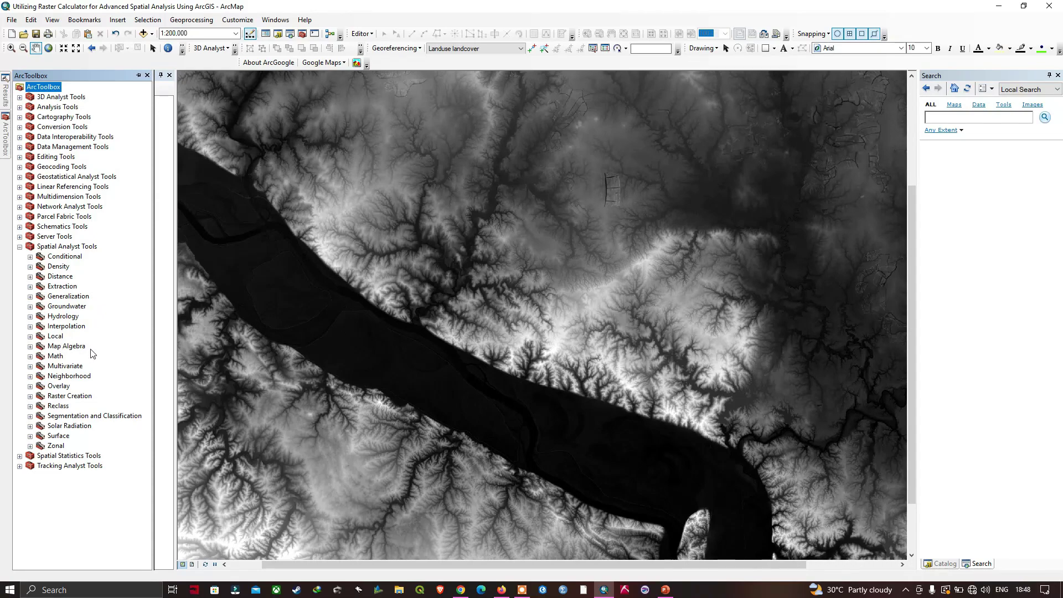
click(30, 347)
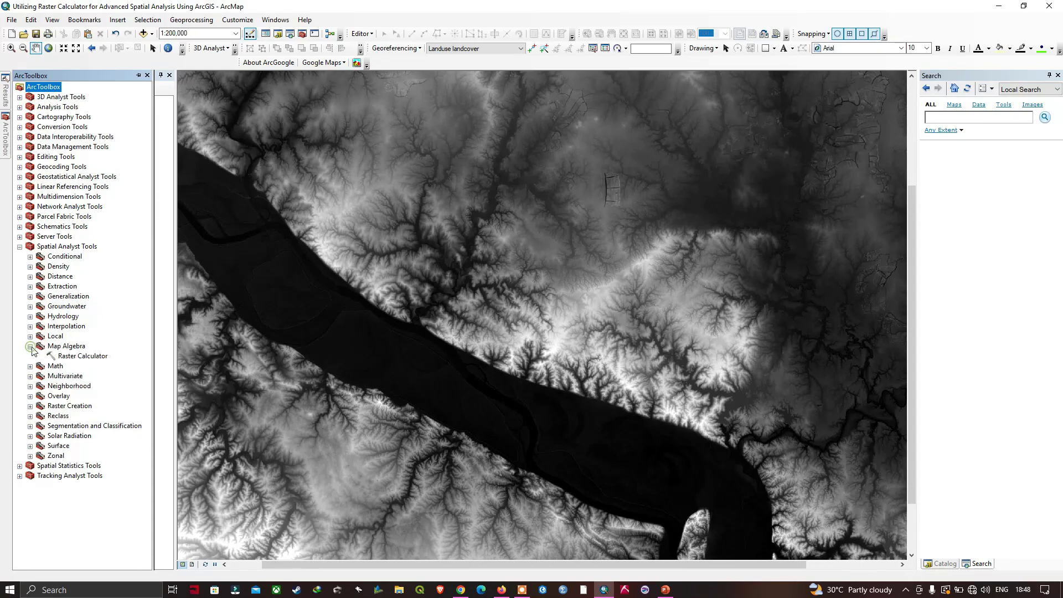
click(80, 360)
double_click(78, 357)
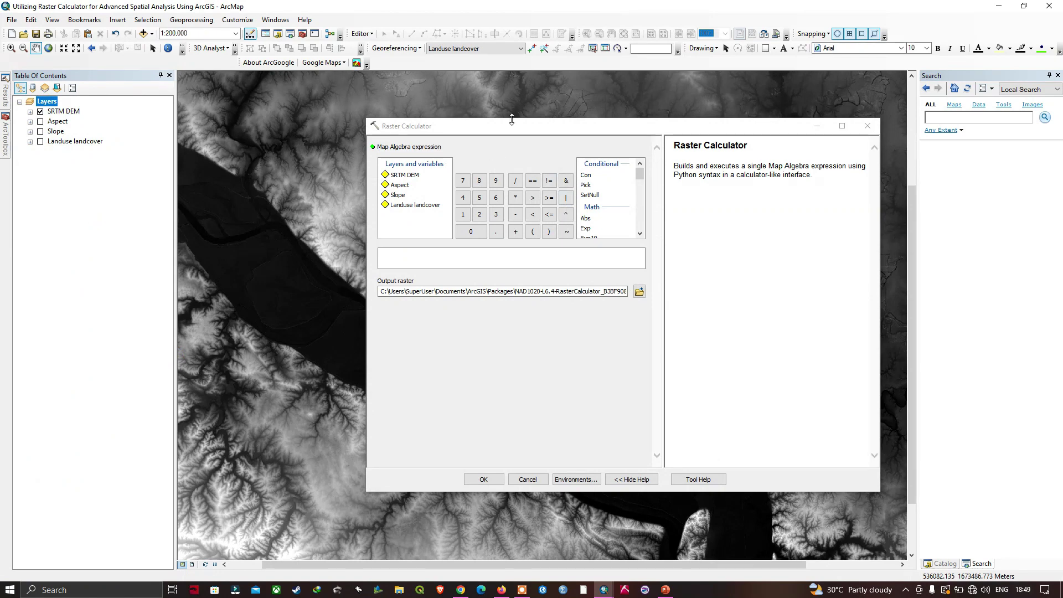
drag(527, 131, 458, 126)
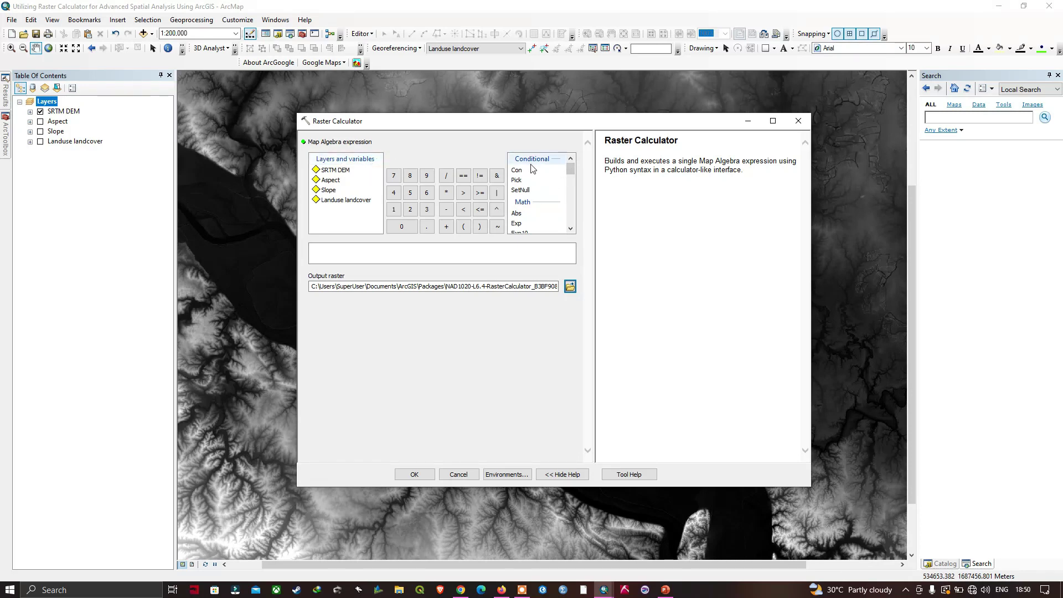
scroll(533, 174, down, 1)
scroll(537, 186, down, 5)
scroll(541, 191, down, 2)
scroll(547, 200, up, 8)
Step: Show the Slope layer instead of SRTM DEM and expand its legend classes, keeping the calculator clear of the map
drag(506, 121, 458, 128)
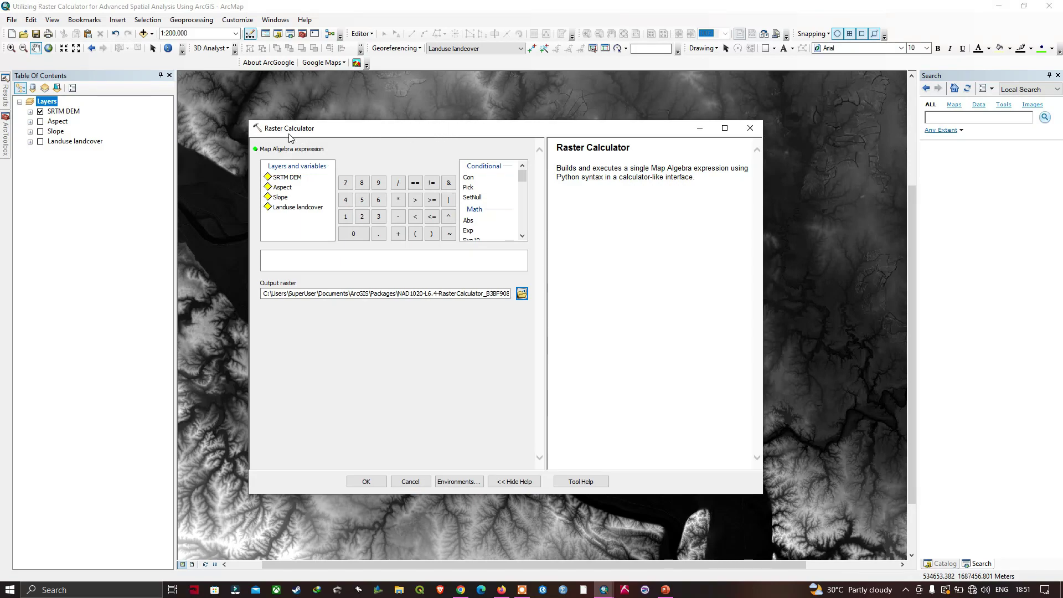
click(41, 132)
click(40, 111)
drag(498, 137, 947, 114)
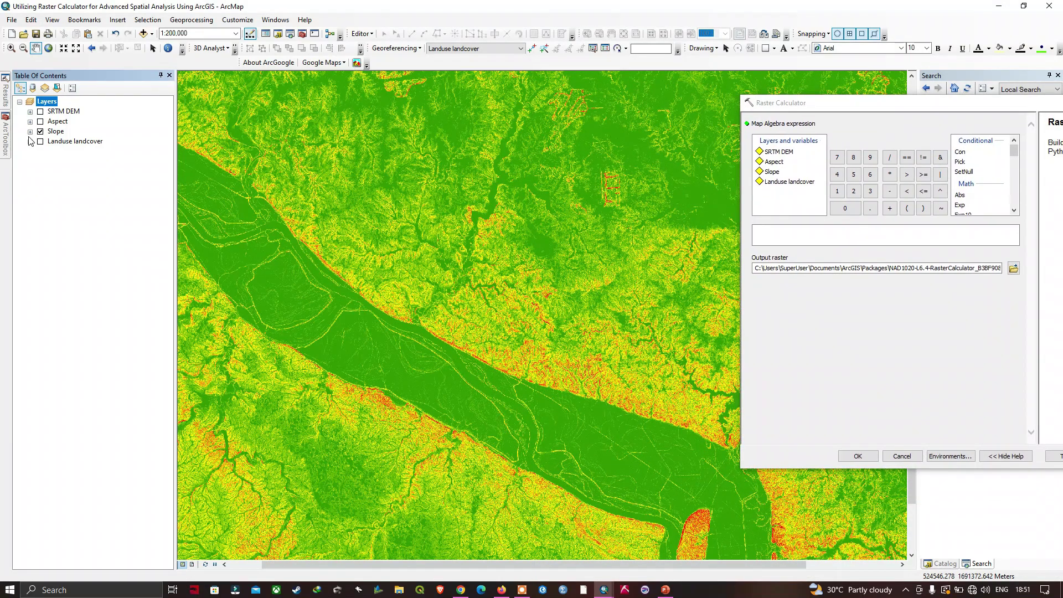
click(30, 133)
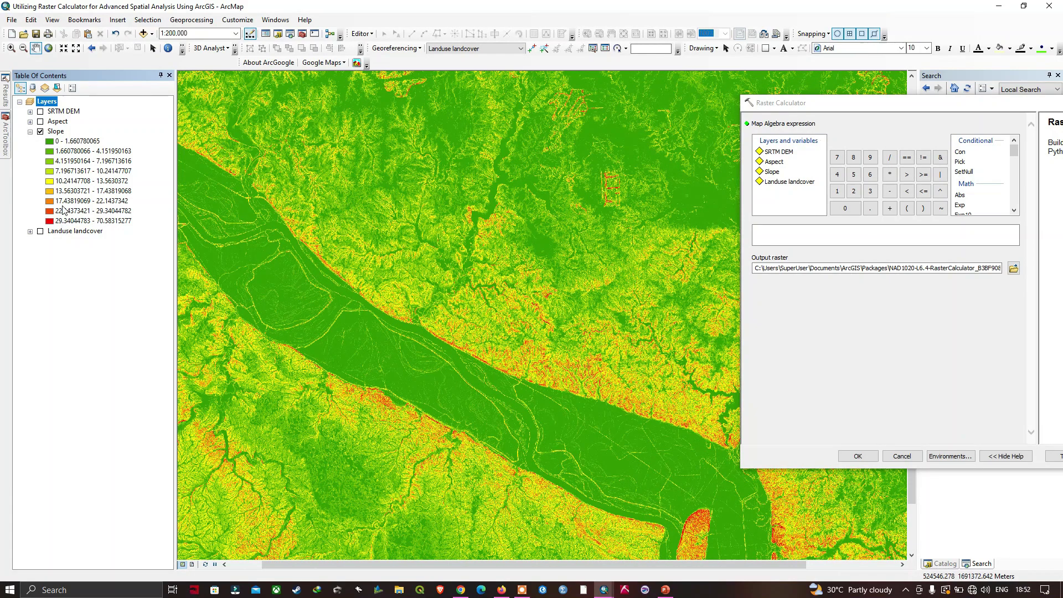
Step: Build the Map Algebra expression "Slope" < 30 in the Raster Calculator
drag(861, 112, 565, 140)
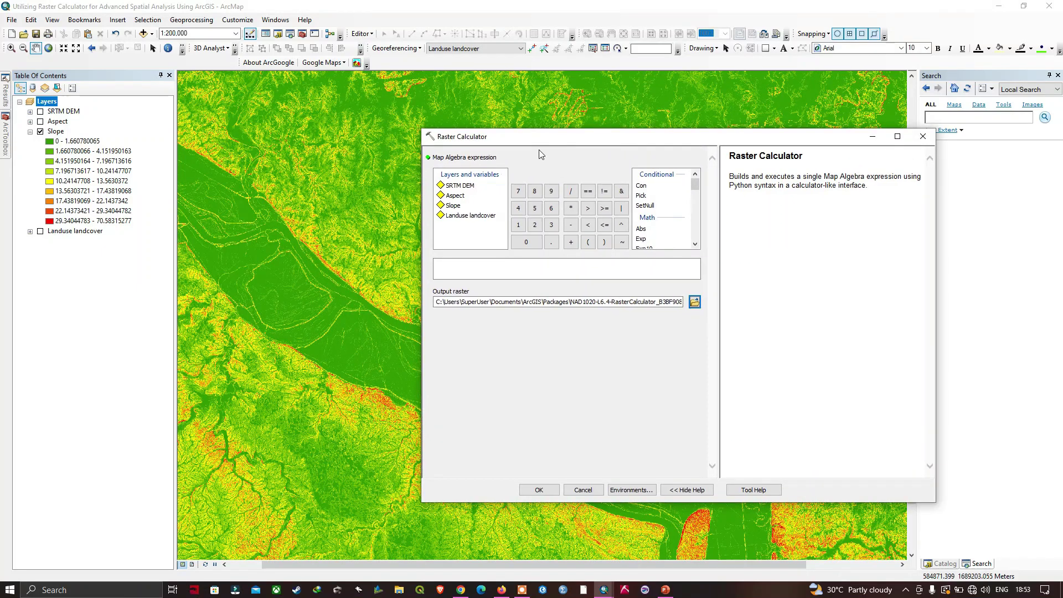
click(454, 206)
double_click(454, 207)
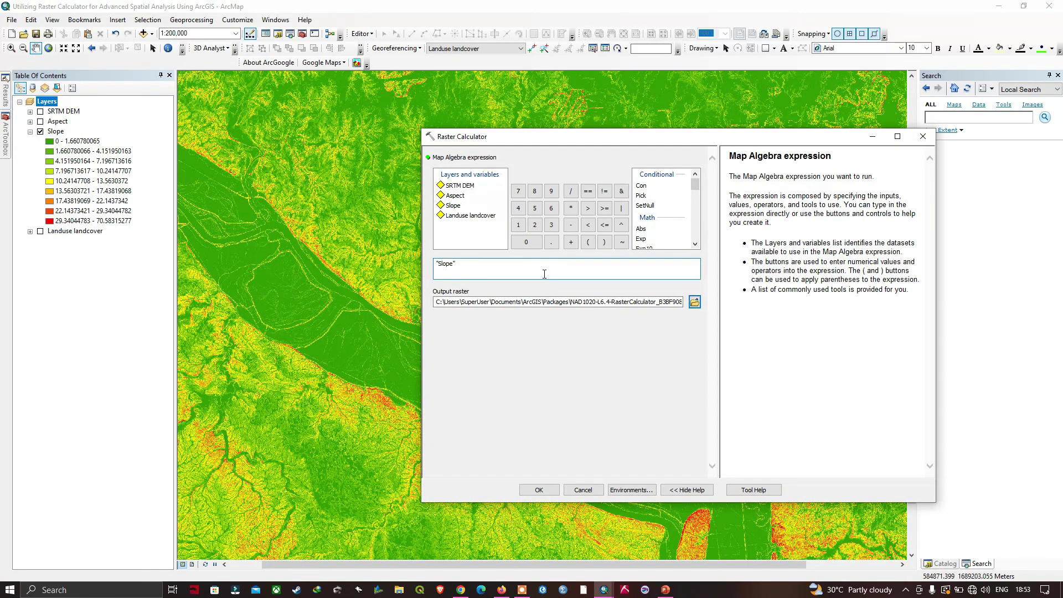
click(589, 225)
click(551, 225)
click(529, 242)
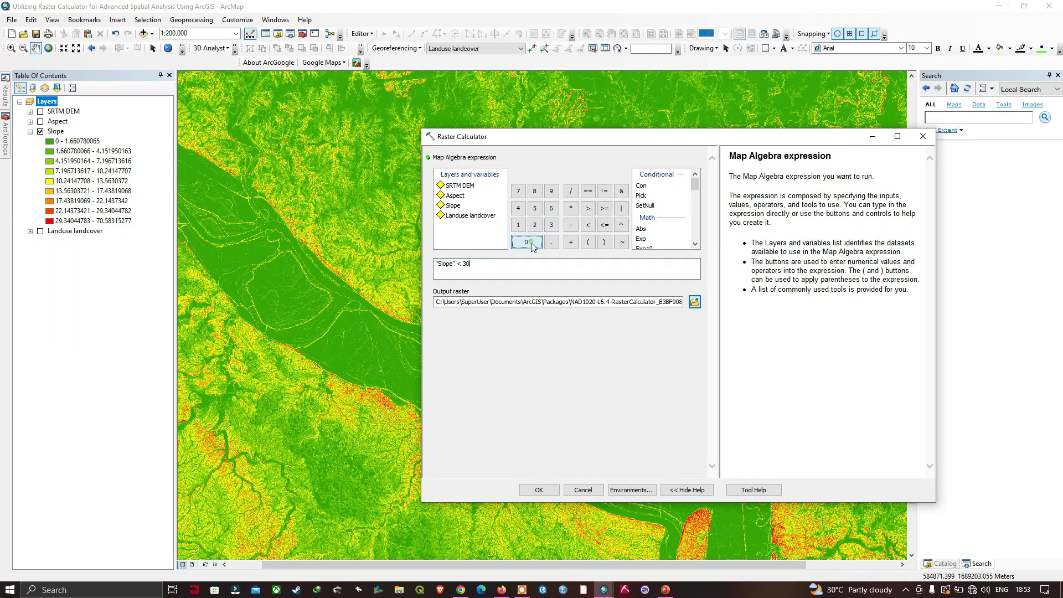
Step: Name the output raster Slope_less30_degree in the Scrap folder, run the calculation and inspect the resulting raster
click(693, 303)
text(Slope_less30_degree)
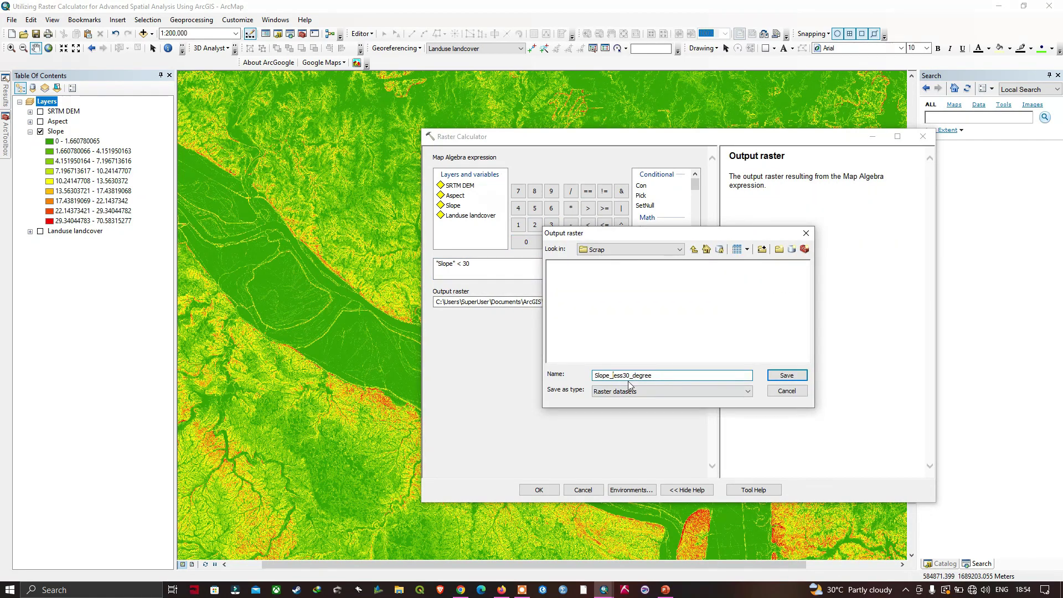
click(791, 376)
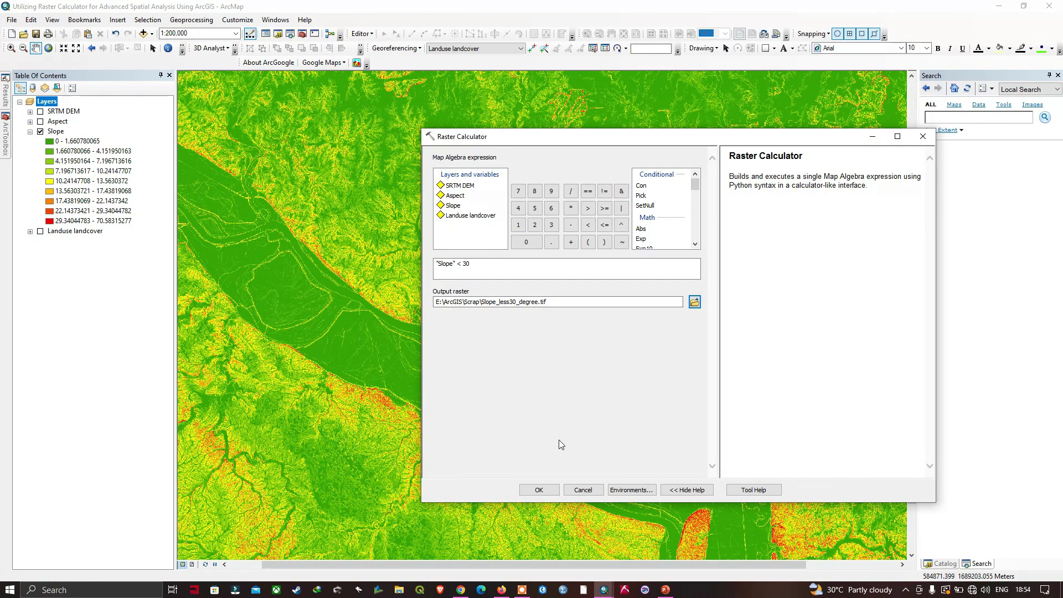
click(541, 491)
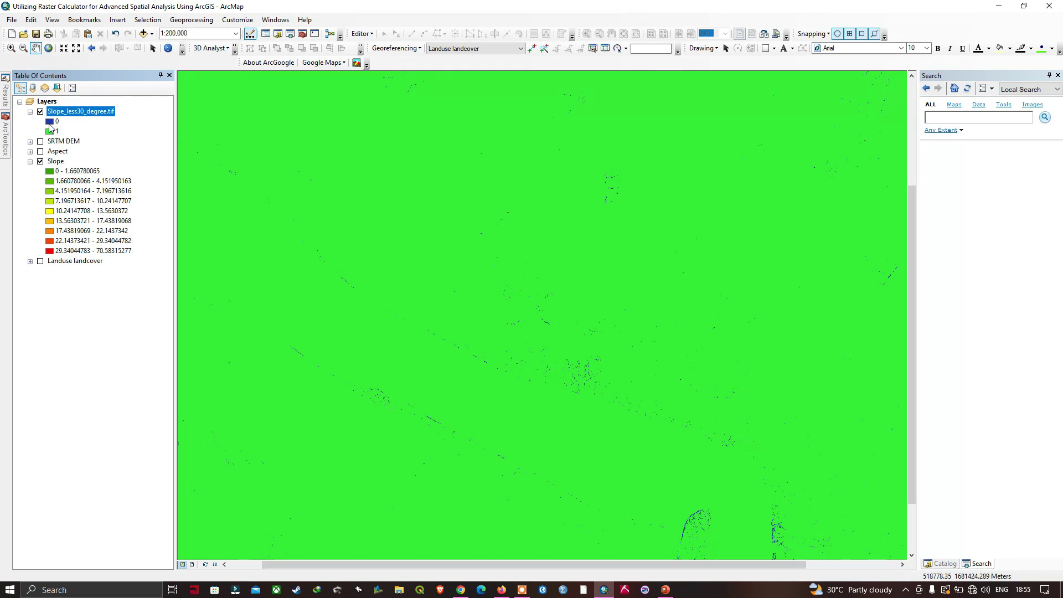
drag(666, 461, 598, 330)
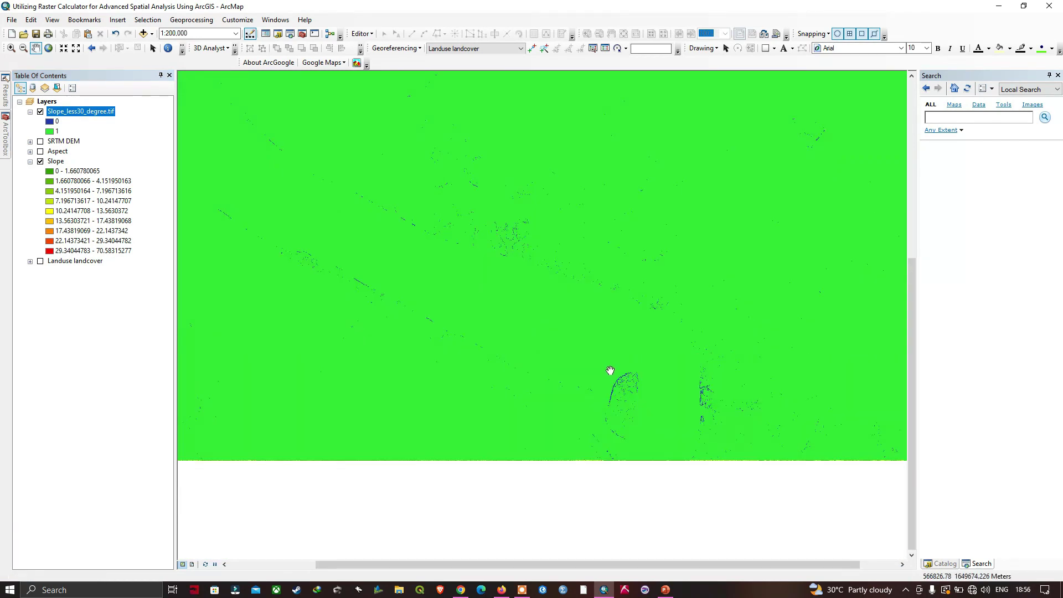
drag(640, 250, 644, 326)
drag(598, 230, 609, 253)
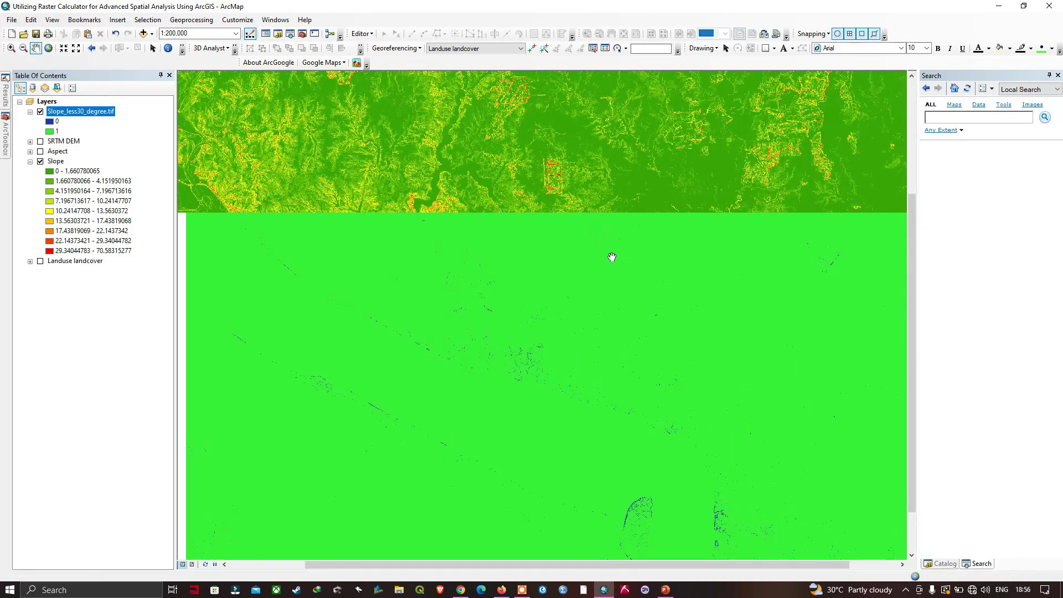
Step: Run the Raster Calculator with the expression "Slope" < 7, saving the output as Slope_less7_degree.tif in the Scrap folder
mouse_move(15, 138)
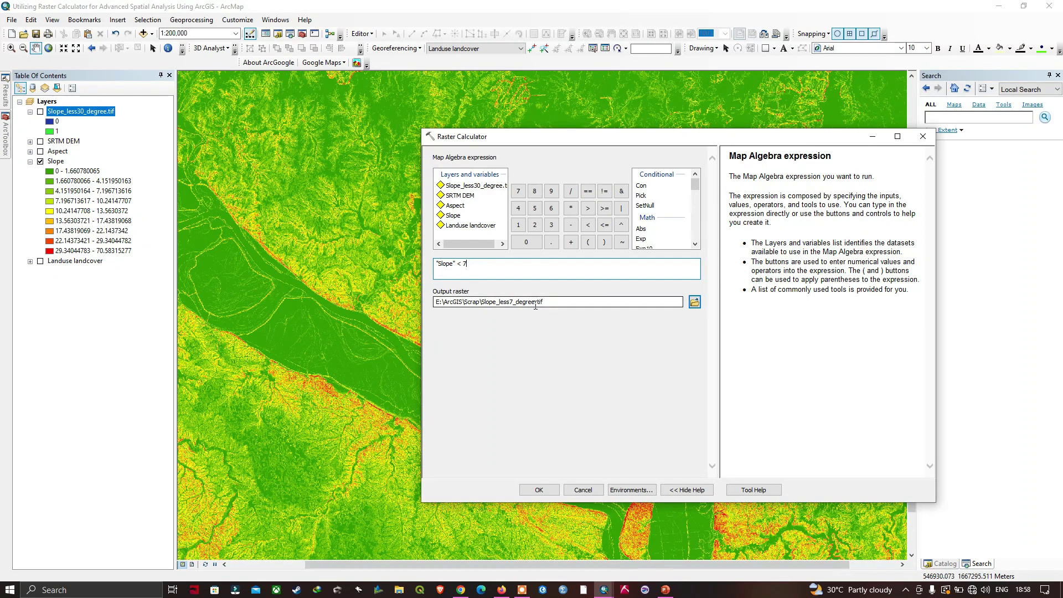
drag(670, 145, 596, 160)
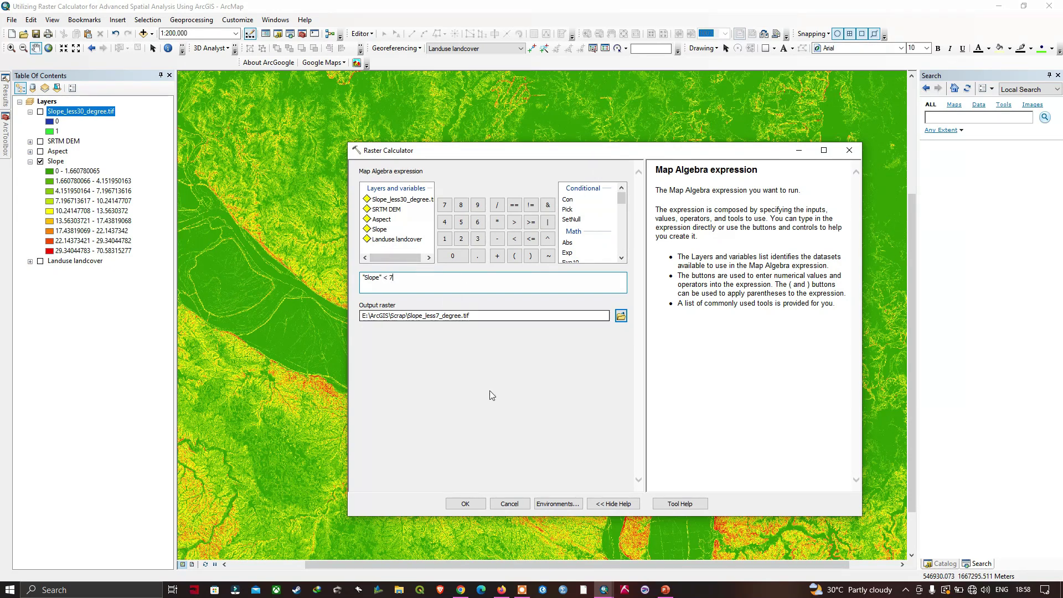
click(468, 504)
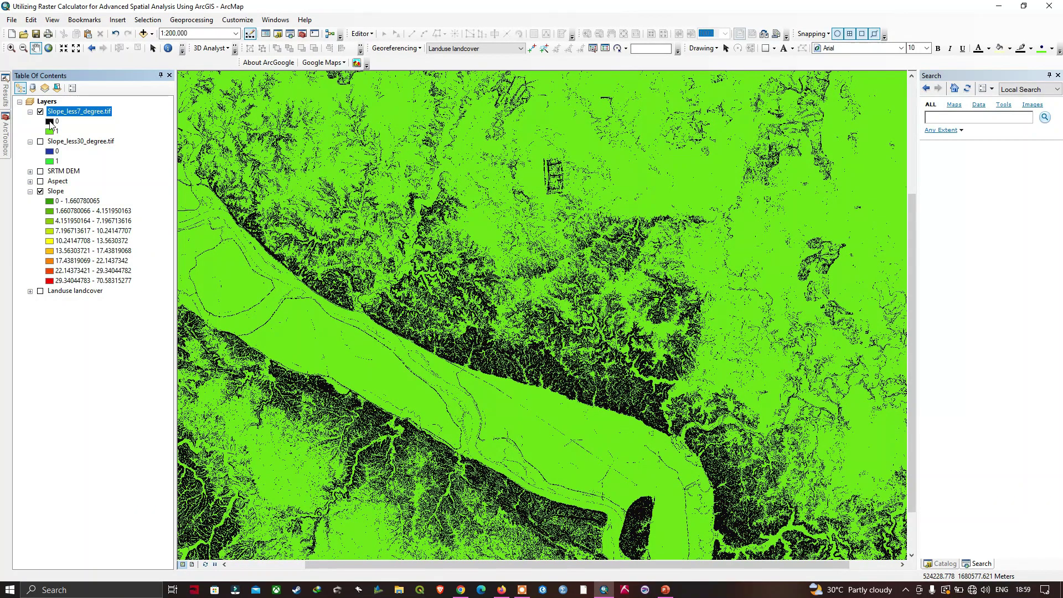
Step: Set class 0 of Slope_less7_degree.tif to no color and hide the Slope layer to inspect the remaining areas
right_click(51, 125)
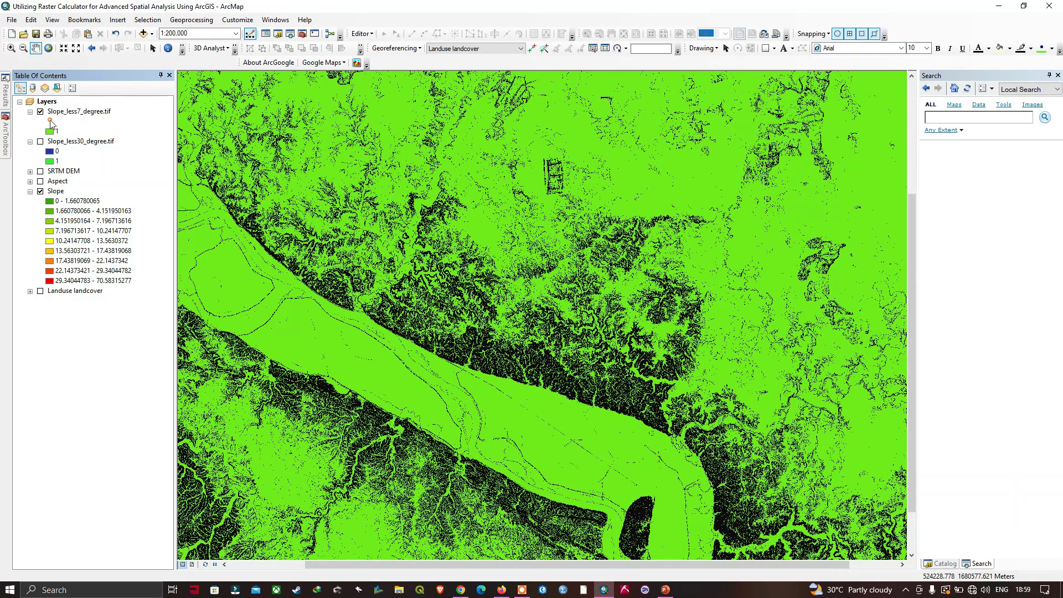
click(109, 134)
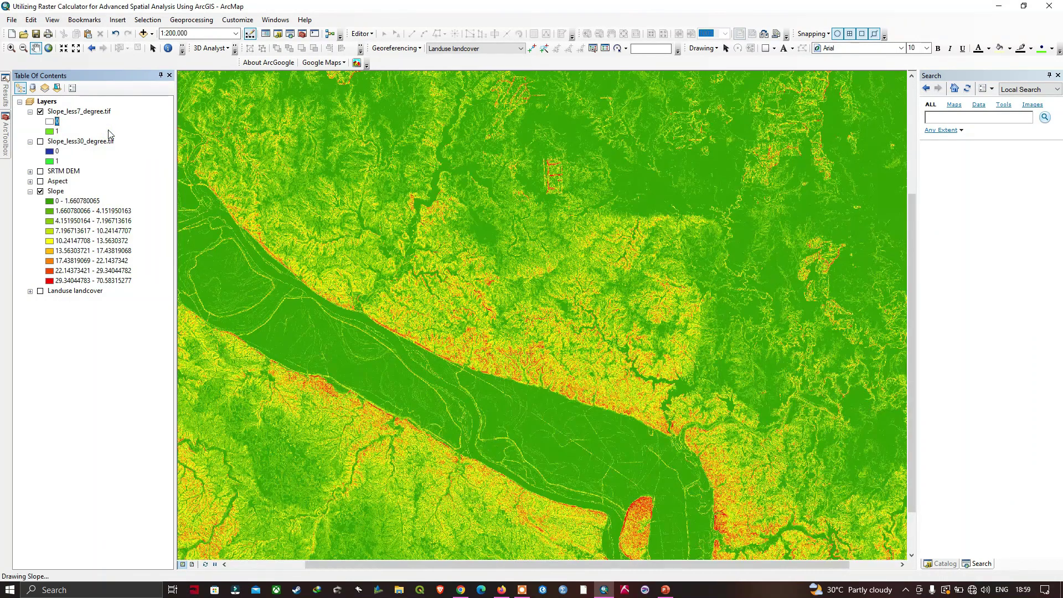
click(40, 192)
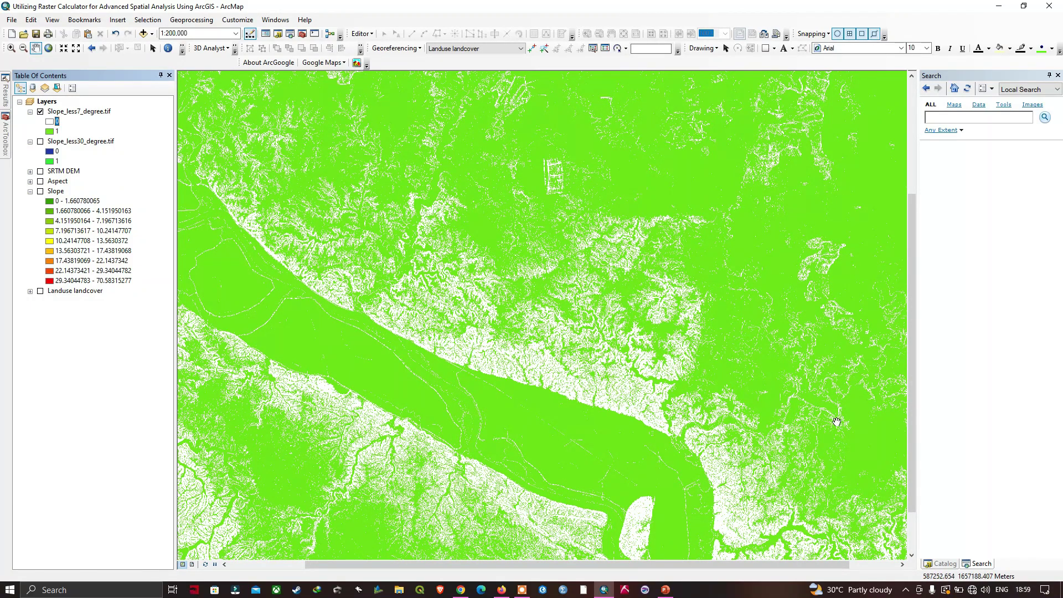
drag(699, 348, 705, 297)
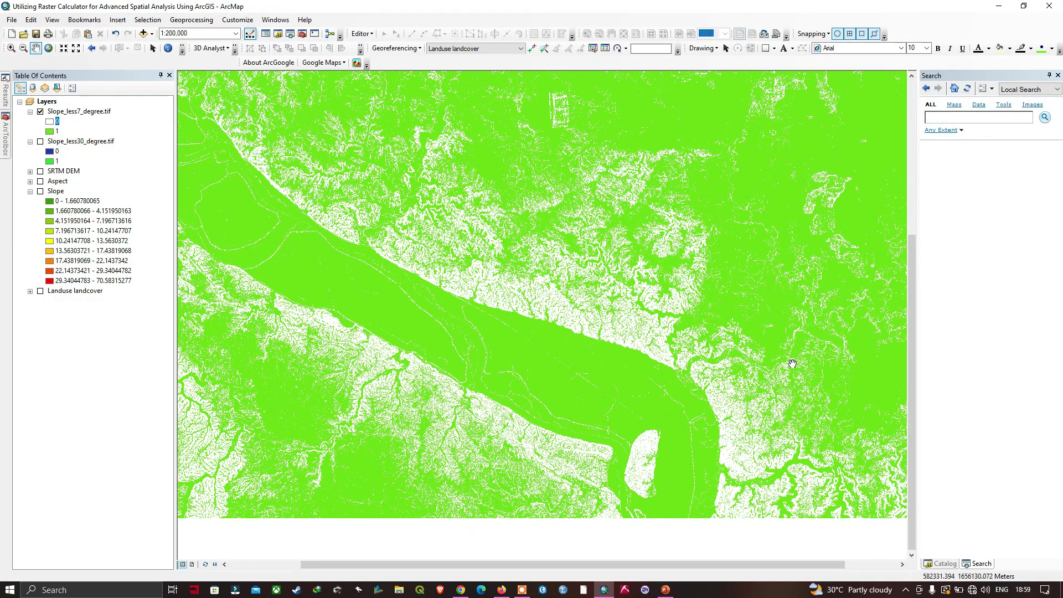
drag(757, 176, 758, 229)
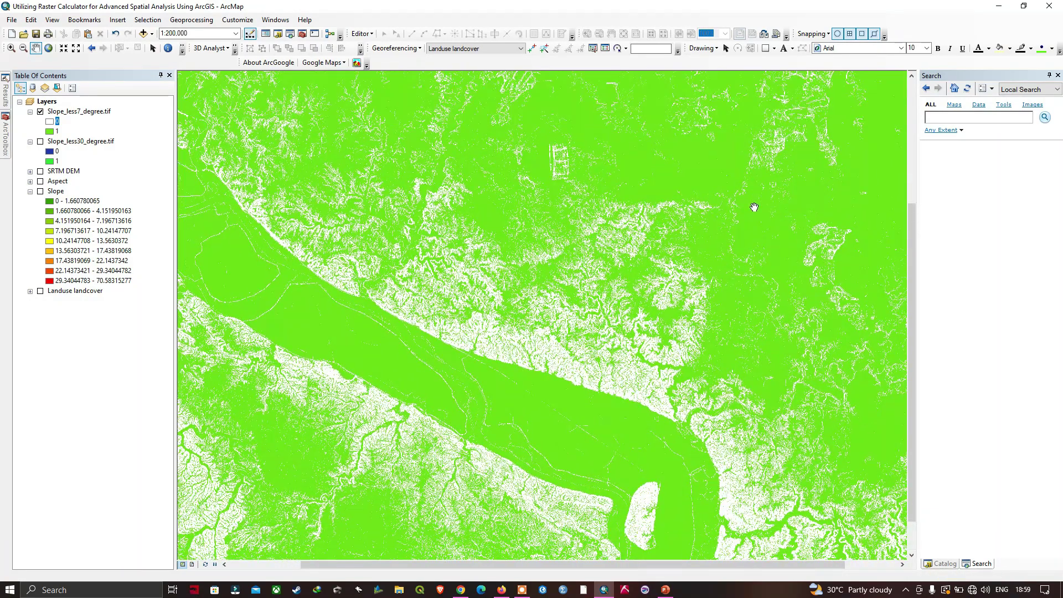
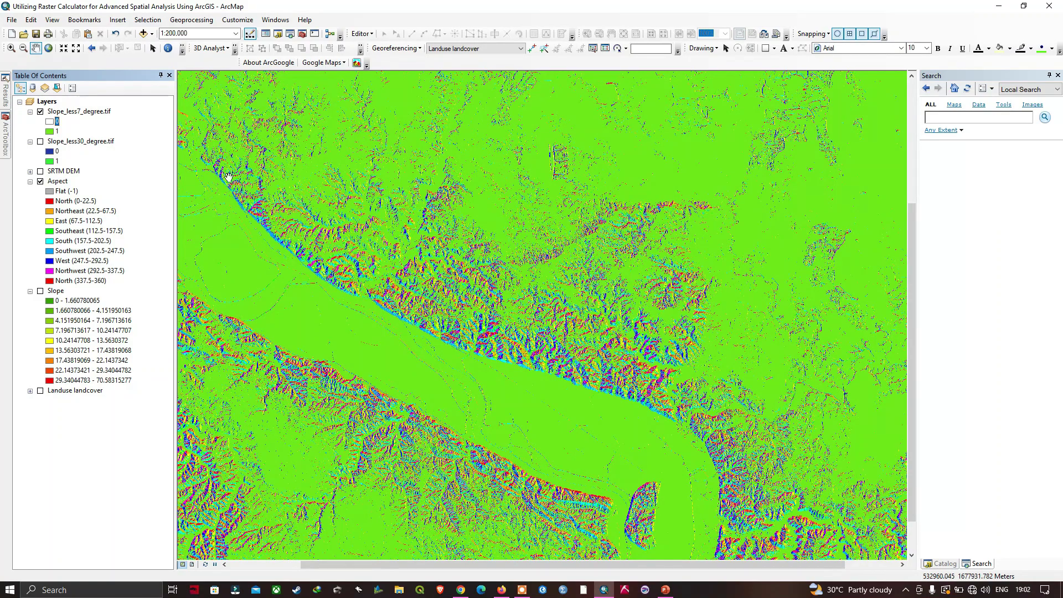
Step: Hide the Slope_less7_degree.tif layer and reopen the Raster Calculator
click(40, 112)
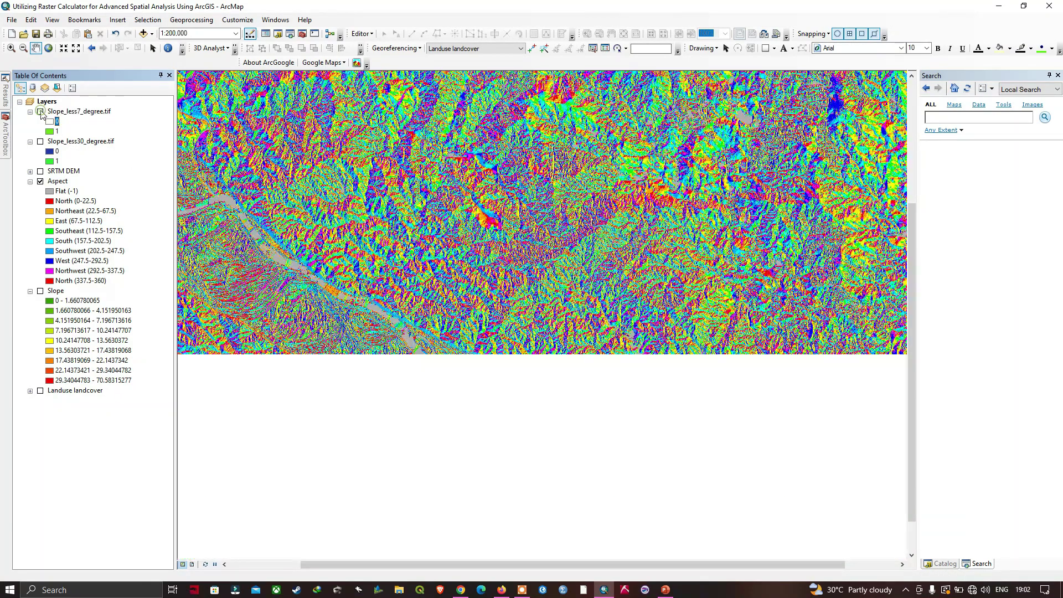
click(5, 136)
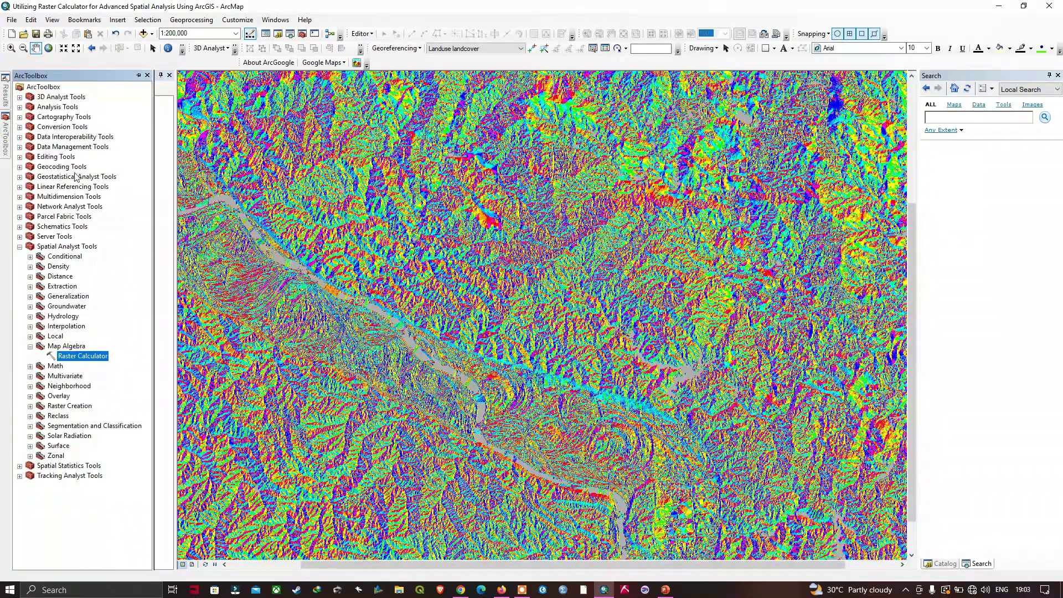
double_click(83, 356)
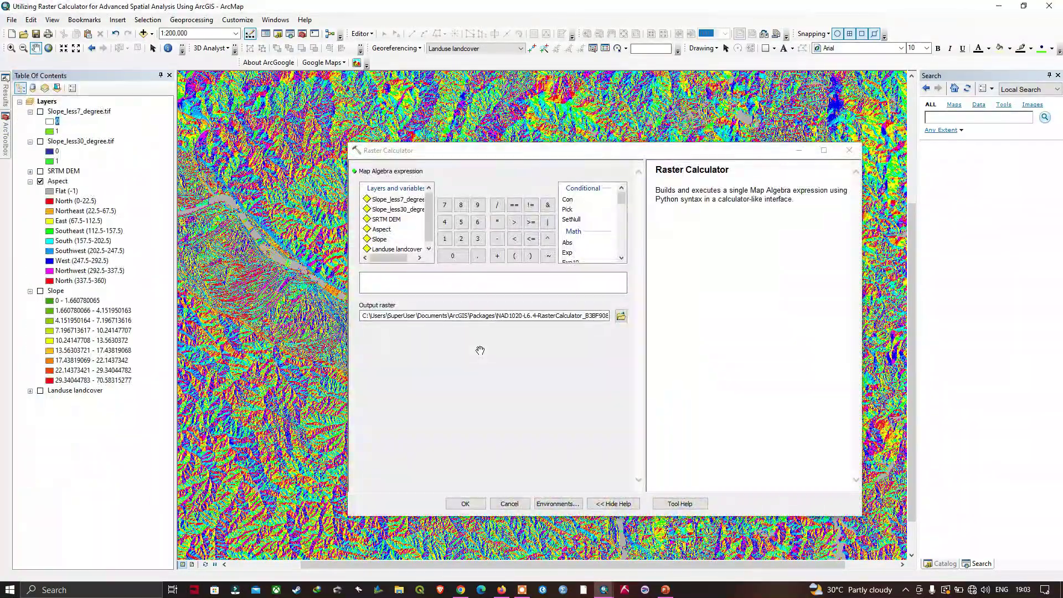
Step: Build the map algebra expression "Aspect" > 112 & "Aspect" < 247 in the Raster Calculator
double_click(383, 229)
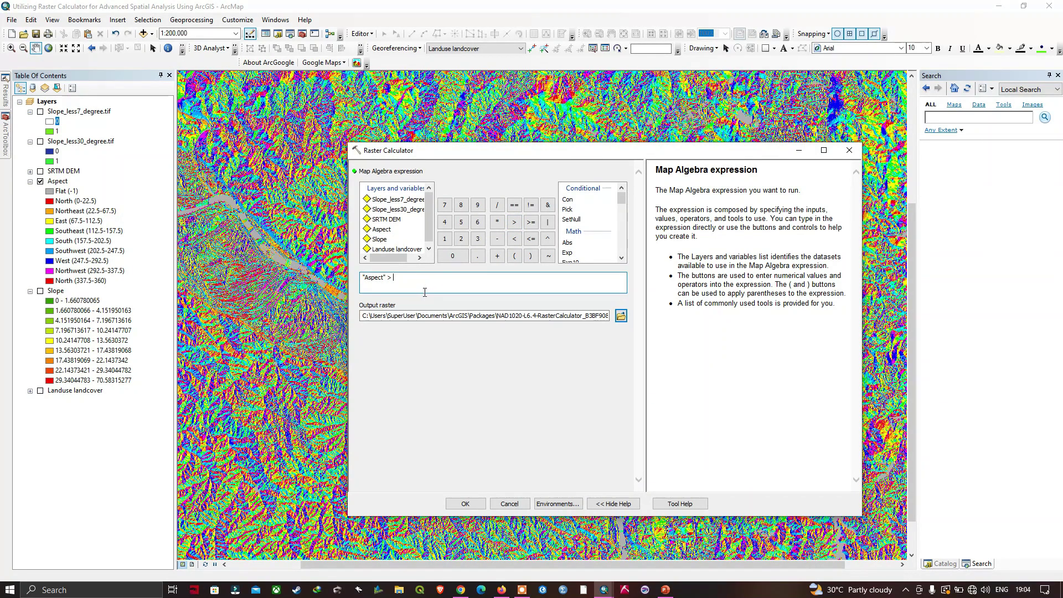
click(444, 239)
click(444, 239)
click(461, 239)
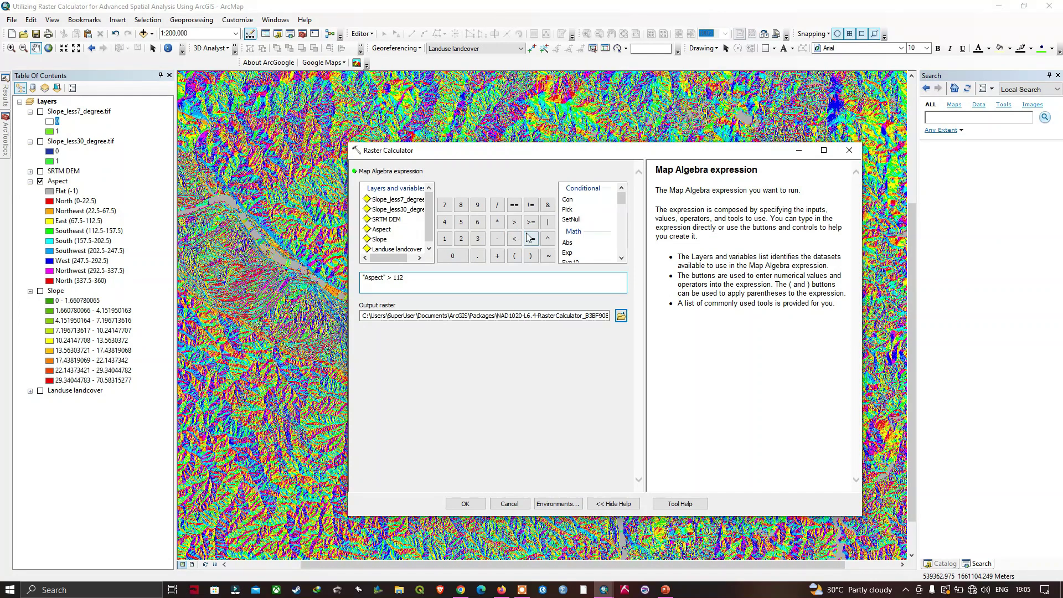
click(548, 205)
double_click(385, 231)
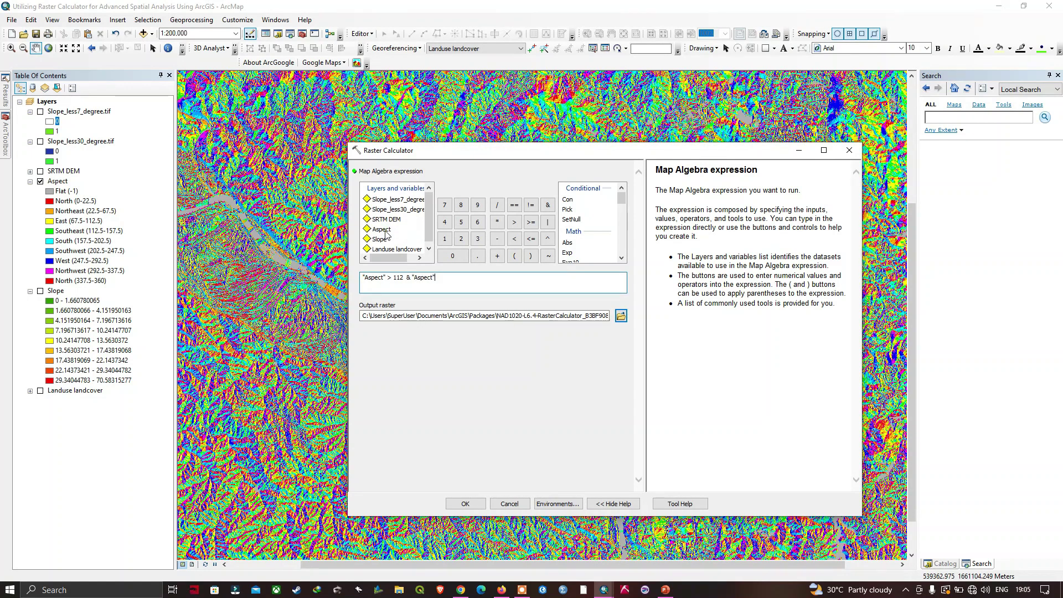
click(515, 239)
click(515, 239)
key(BackSpace)
click(460, 239)
click(444, 223)
click(444, 206)
drag(483, 279, 361, 278)
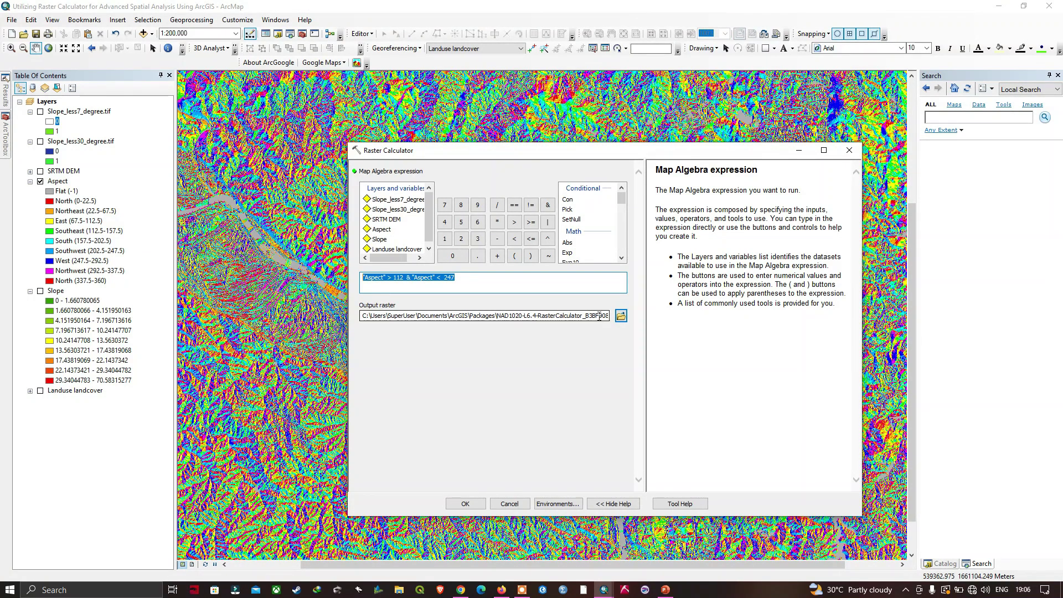
Step: Try to run the aspect calculation with the output raster saved as Aspect_SW.tif in the Scrap folder
click(621, 315)
text(Aspect_SW)
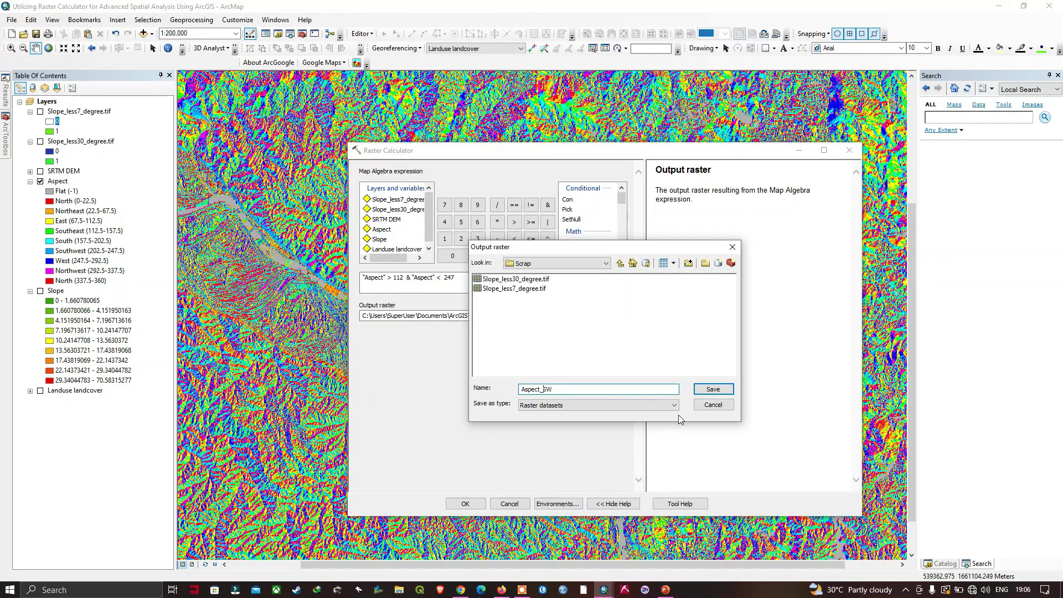
click(551, 403)
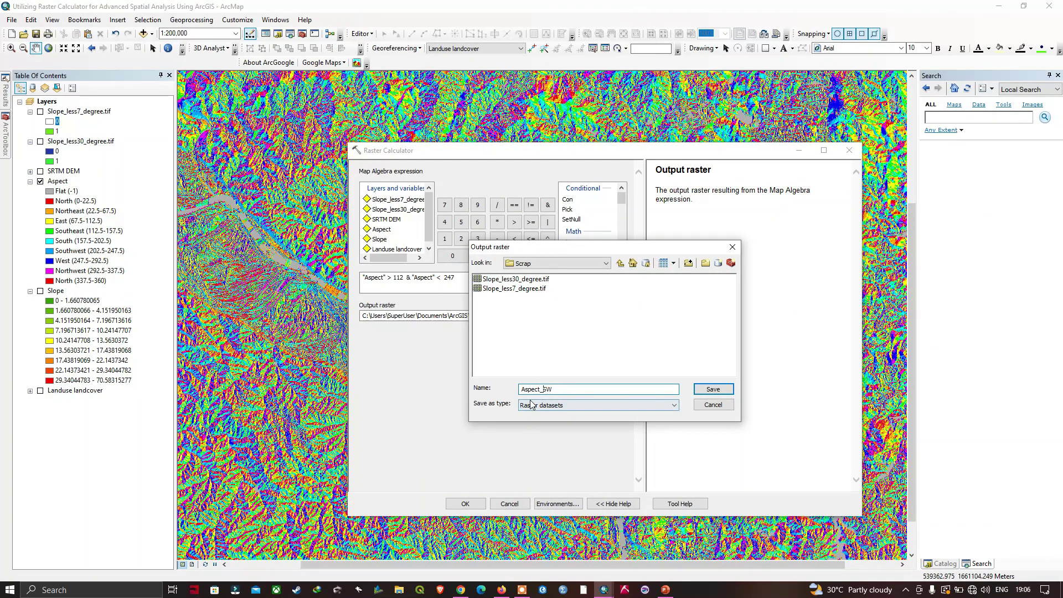
click(701, 390)
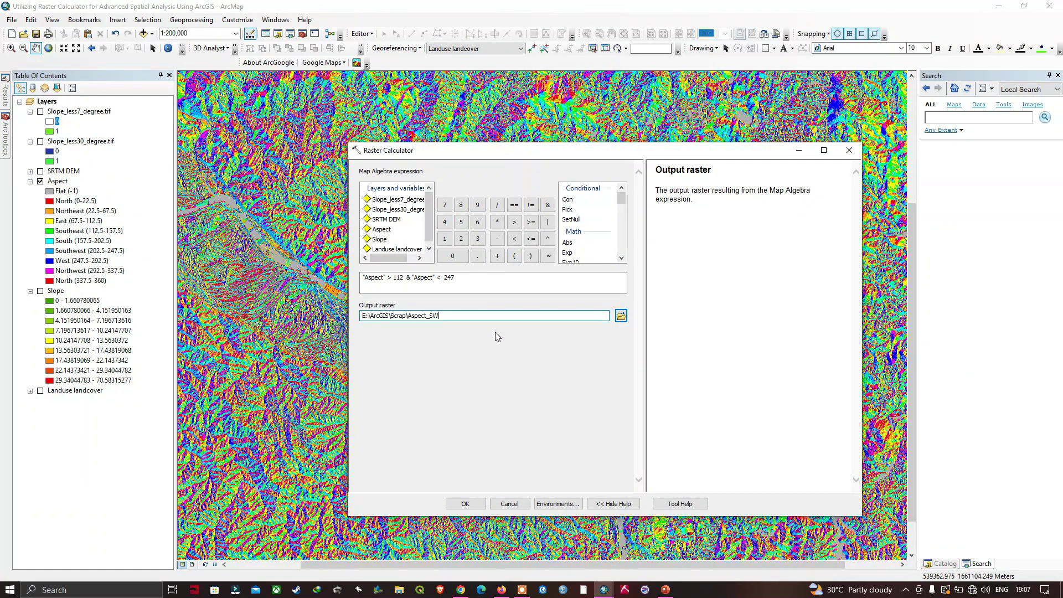
click(459, 339)
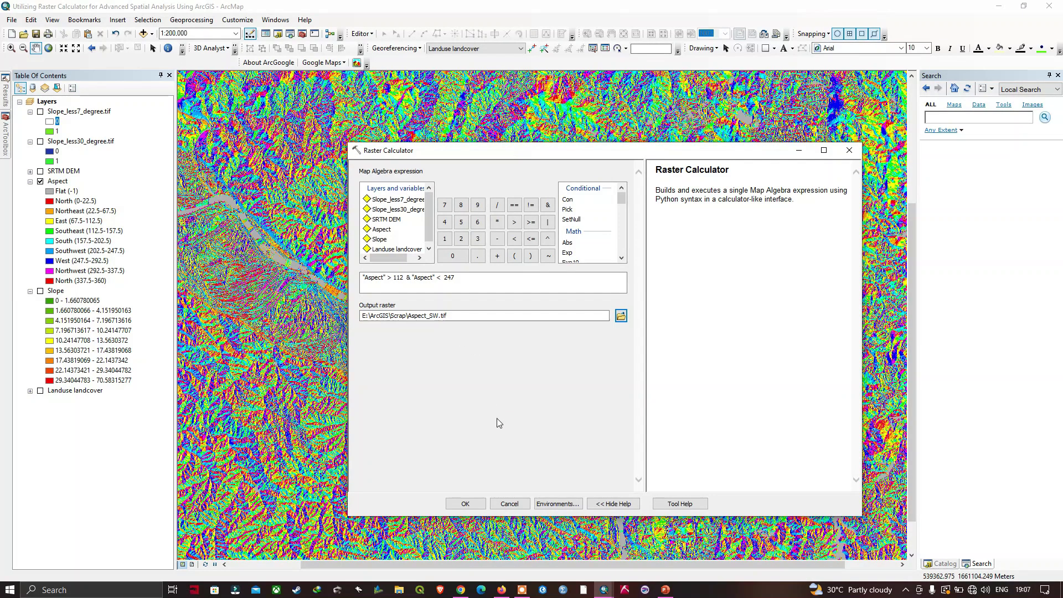
click(475, 503)
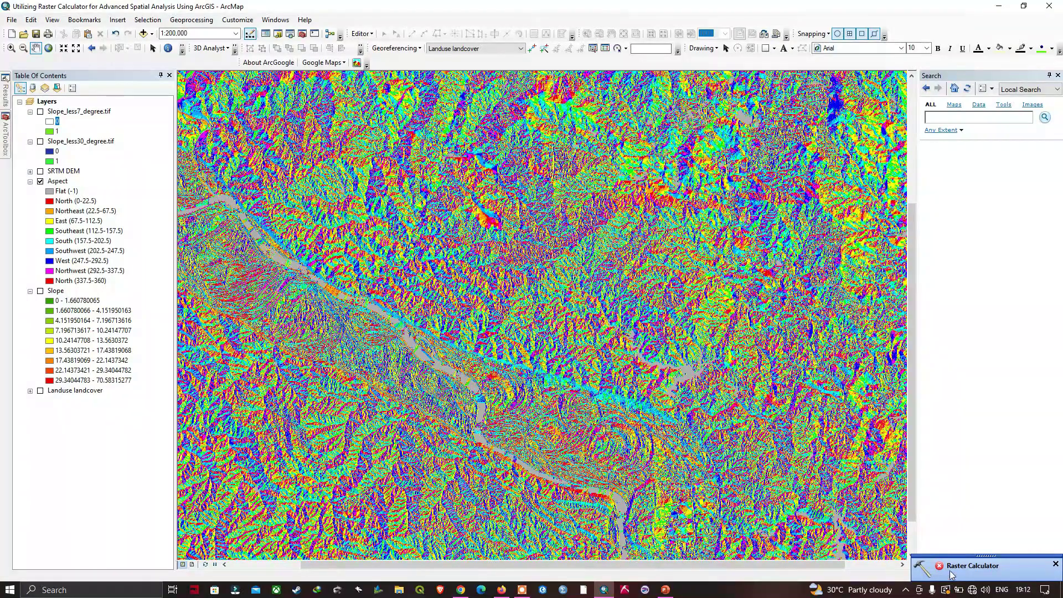
Step: Reopen the last Raster Calculator run from the results and bracket both conditions: ("Aspect" > 112) & ("Aspect" < 247)
click(7, 95)
double_click(72, 98)
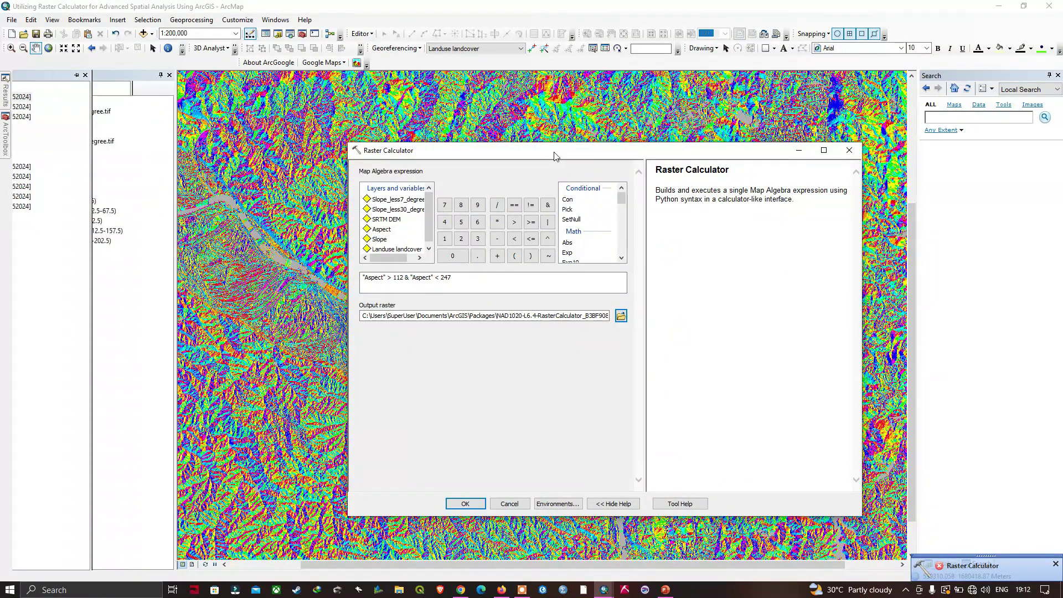
drag(582, 150, 583, 160)
click(443, 289)
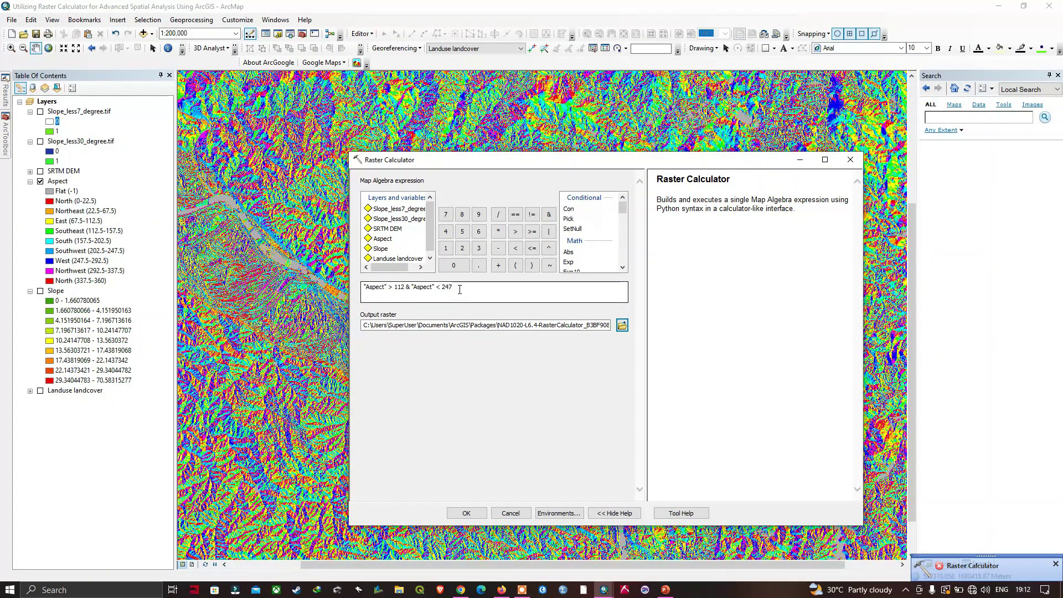
click(413, 288)
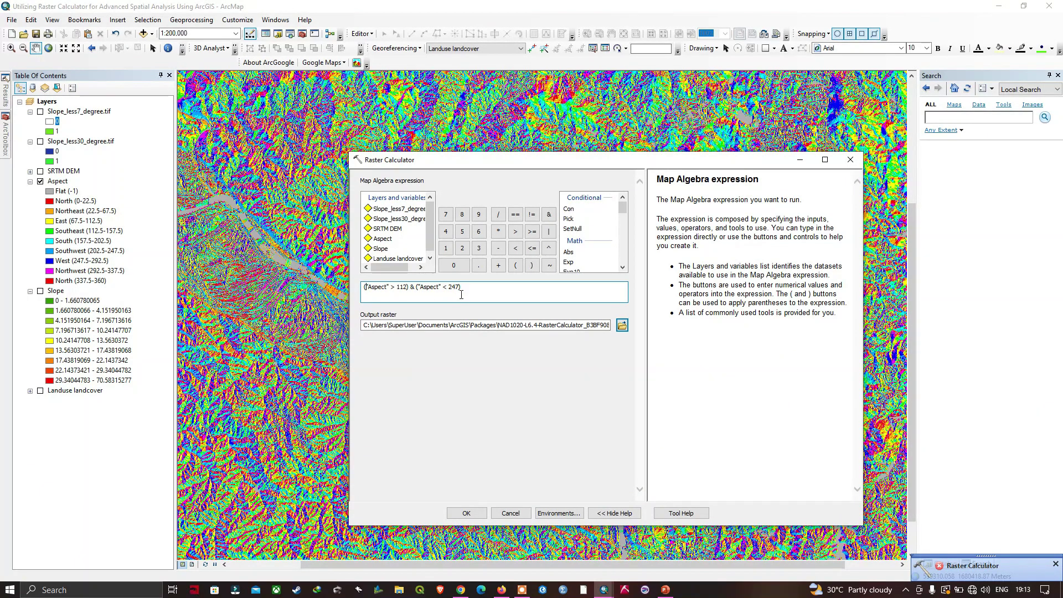
drag(461, 286, 457, 288)
Step: Save the output raster as aspect_SW.tif in the Scrap folder, run the calculation and inspect the resulting raster
click(622, 325)
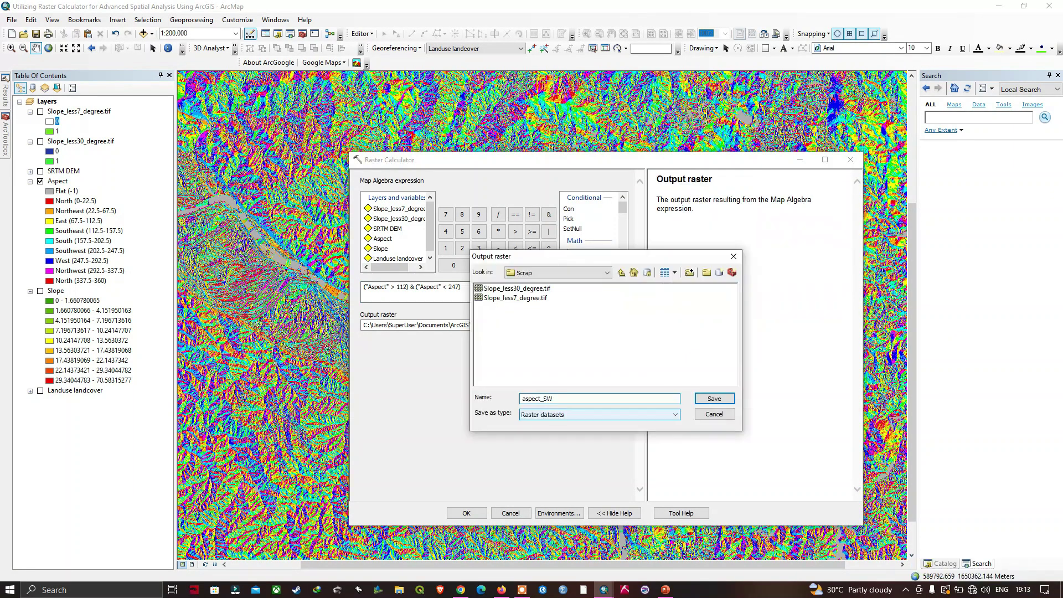
click(713, 400)
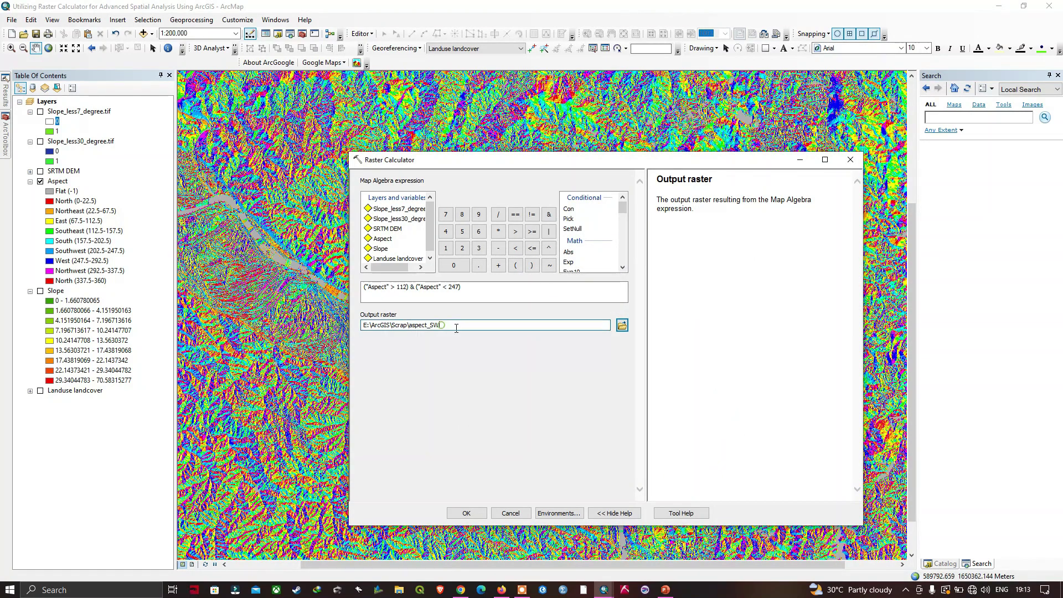
text(.tif)
click(466, 512)
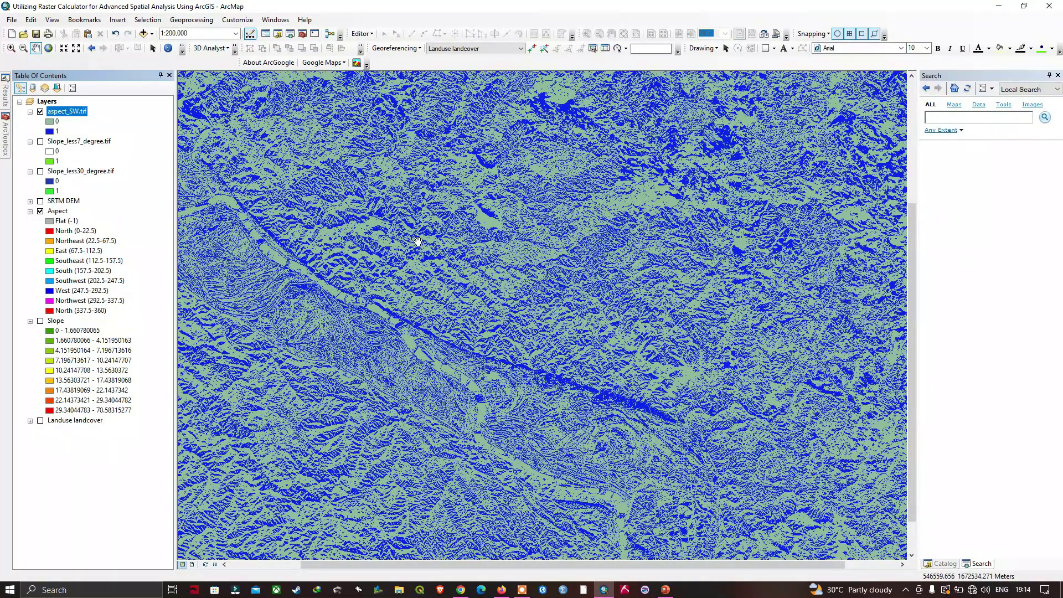
drag(418, 241, 429, 236)
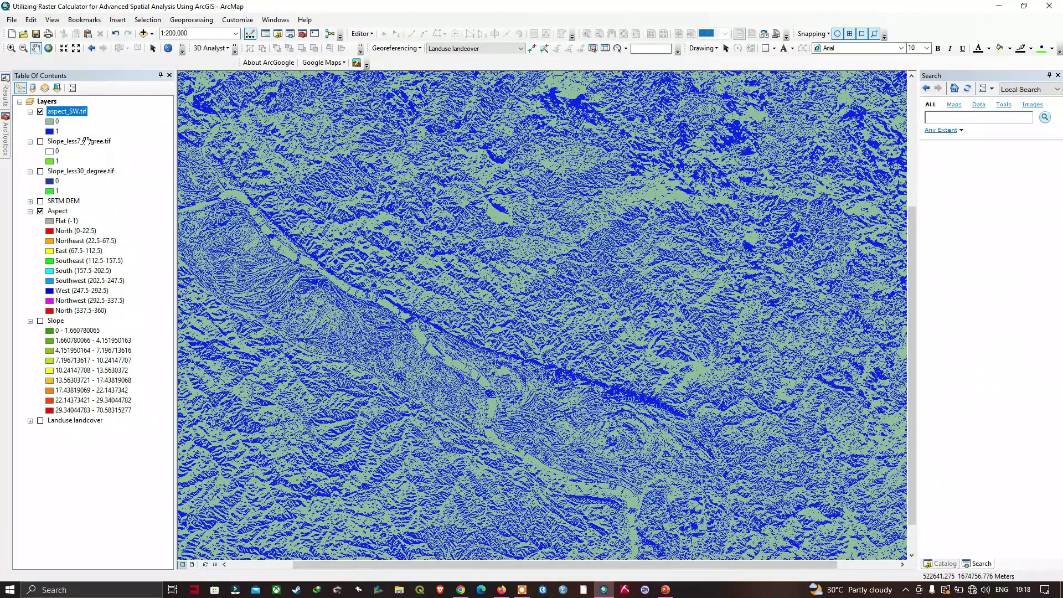
Step: Open a new Raster Calculator and build the expression "aspect_SW.tif" & "Slope_less7_degree.tif"
click(5, 141)
double_click(88, 356)
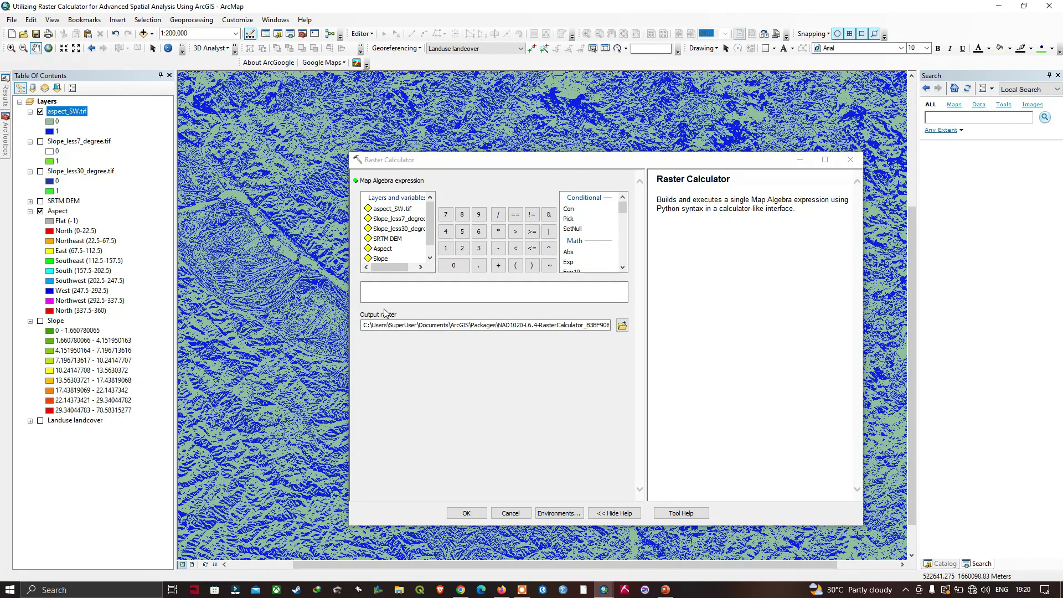
drag(548, 161, 468, 154)
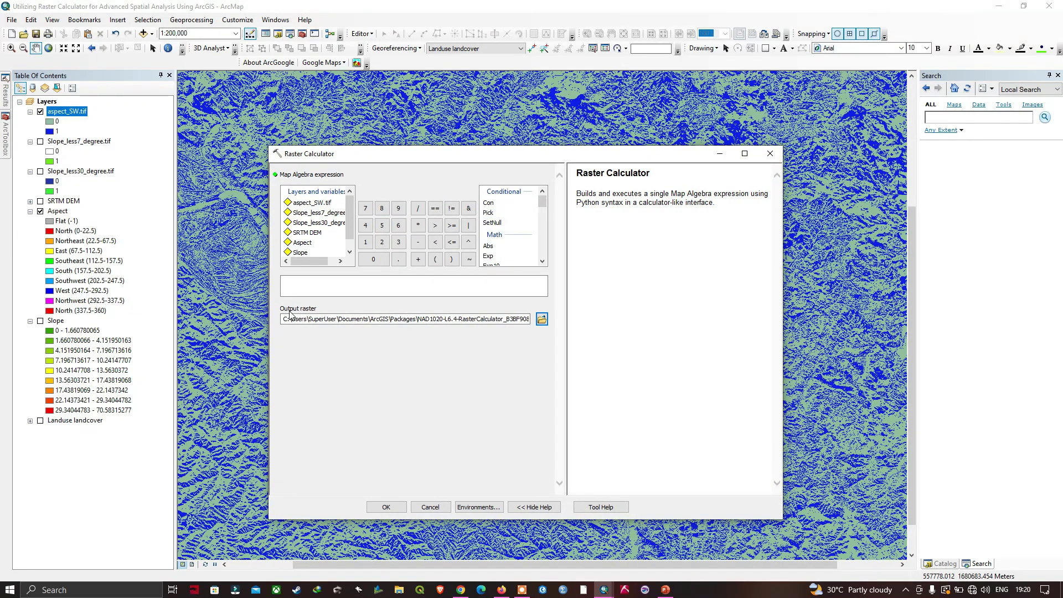
click(315, 203)
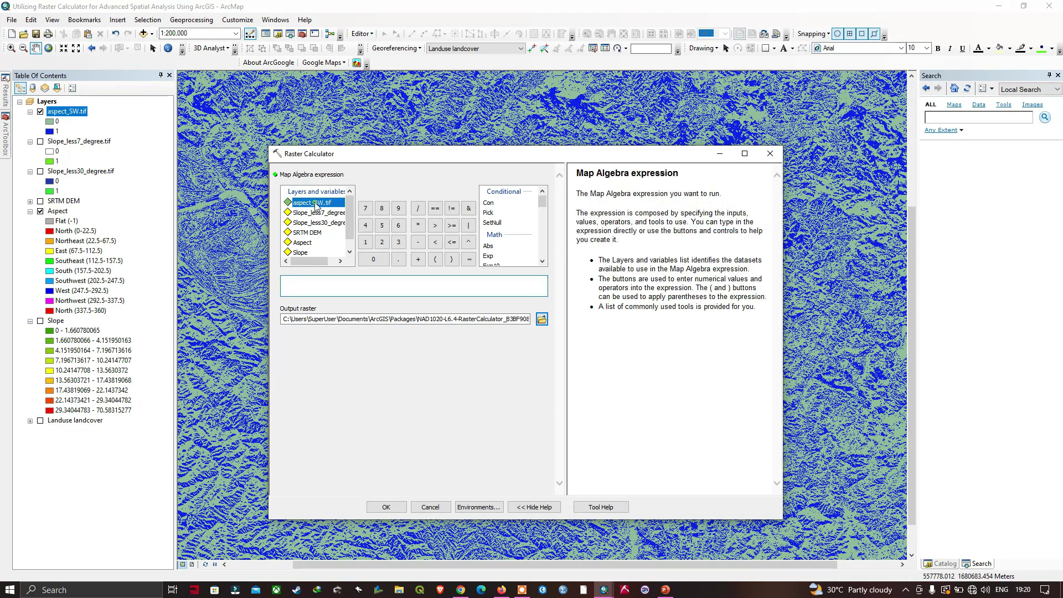
double_click(315, 203)
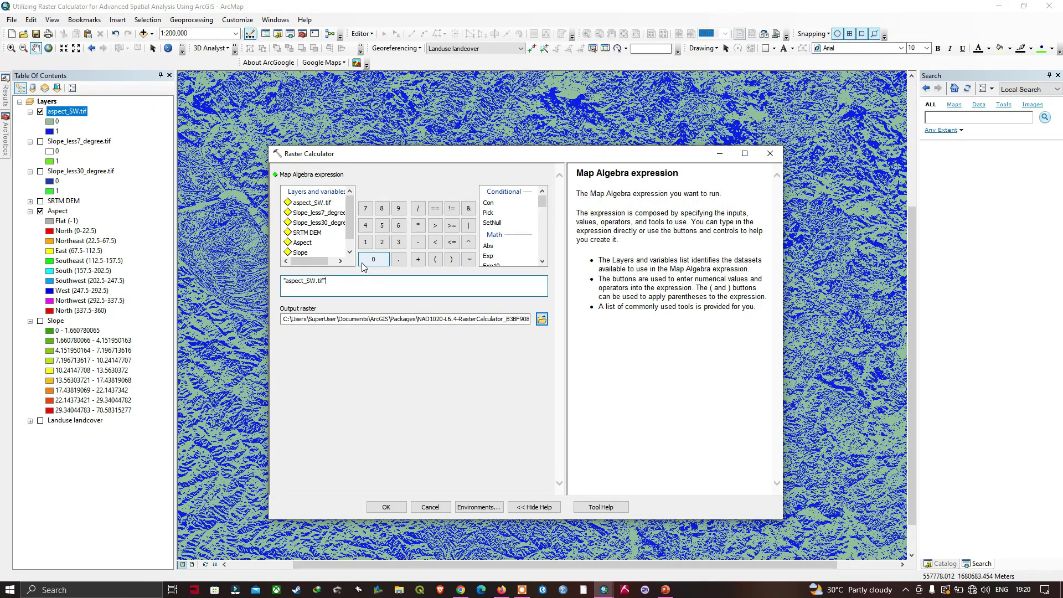
double_click(323, 215)
click(469, 209)
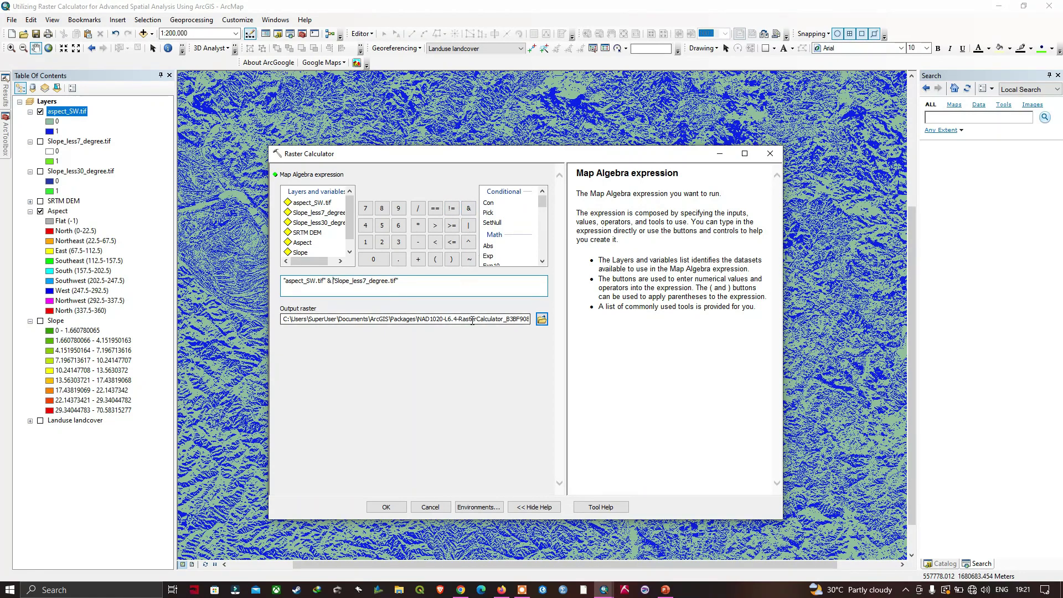
Step: Save the output raster as Slp_ls_7_degree_SW_Areas.tif in the Scrap folder, run the calculation and inspect the combined raster
click(542, 320)
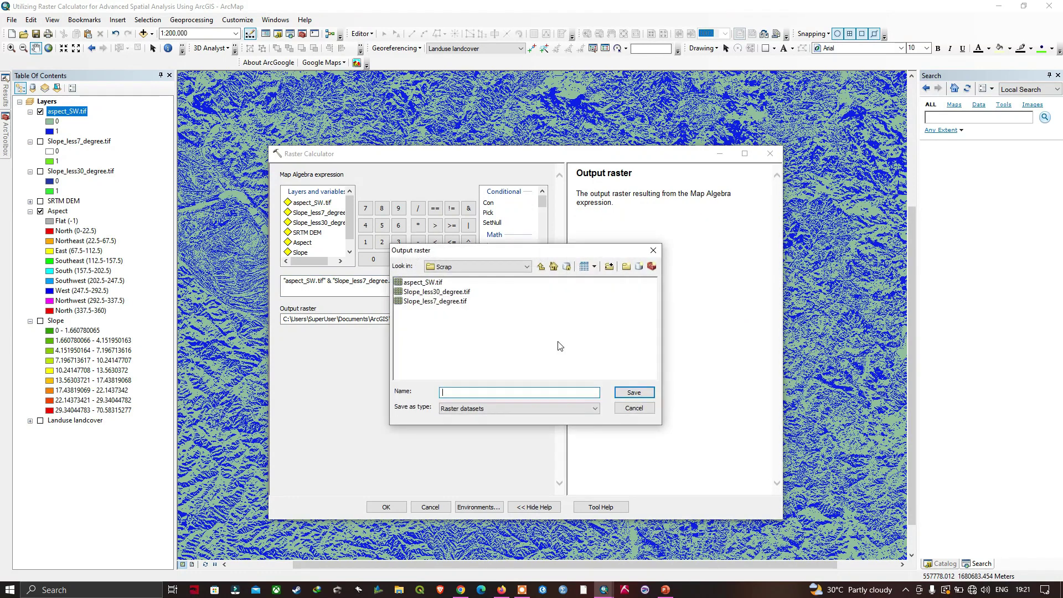
text(Slp_ls7_degree_SW_Areas.tif)
click(638, 396)
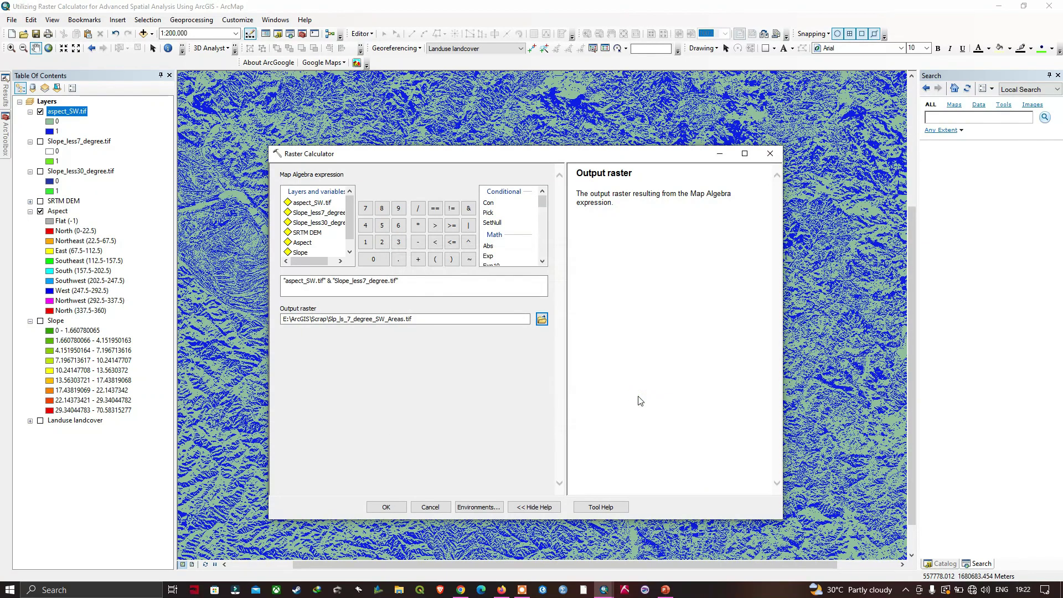
click(386, 507)
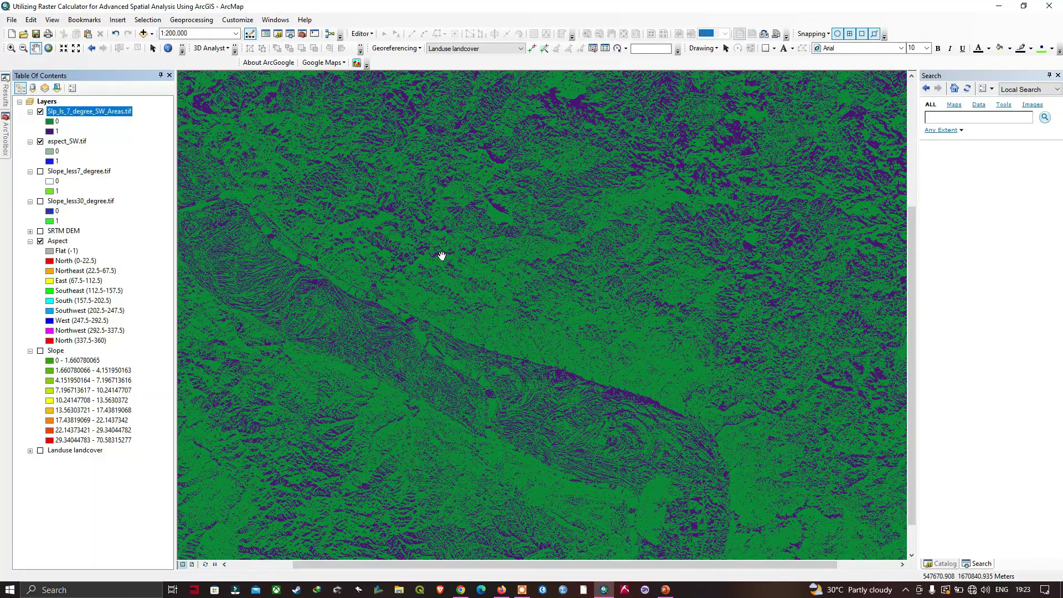
scroll(435, 255, down, 2)
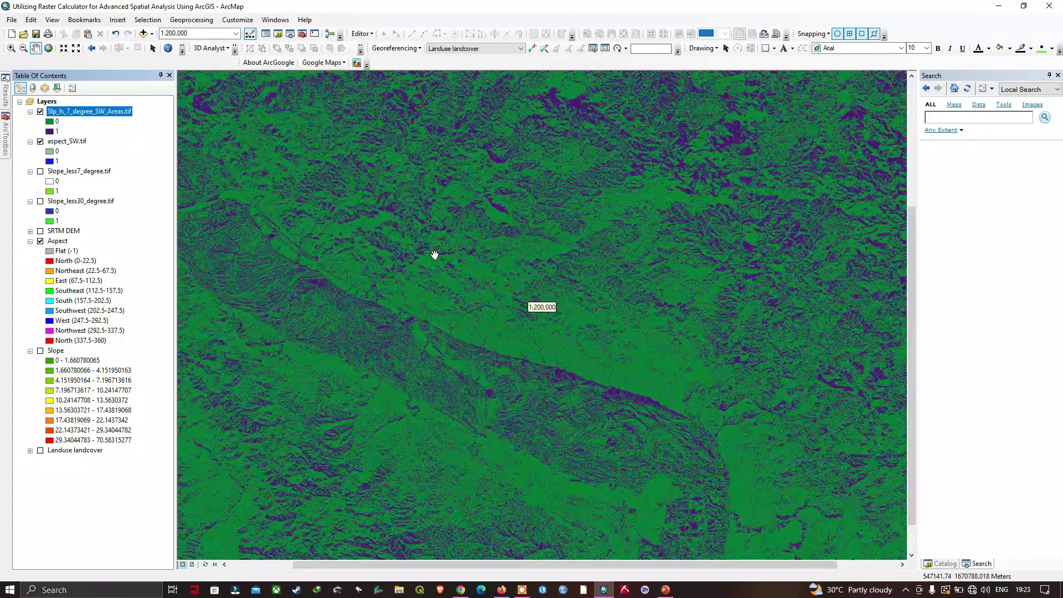
scroll(435, 255, up, 3)
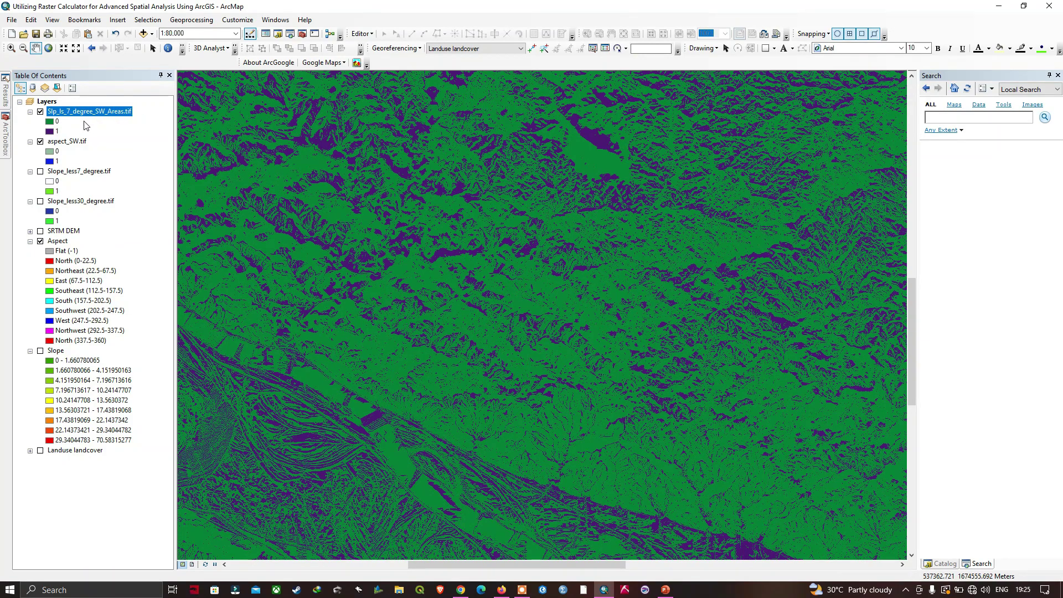
Step: Set class 0 of Slp_ls_7_degree_SW_Areas.tif to no color and hide the aspect_SW.tif and Aspect layers to inspect the remaining areas
right_click(50, 124)
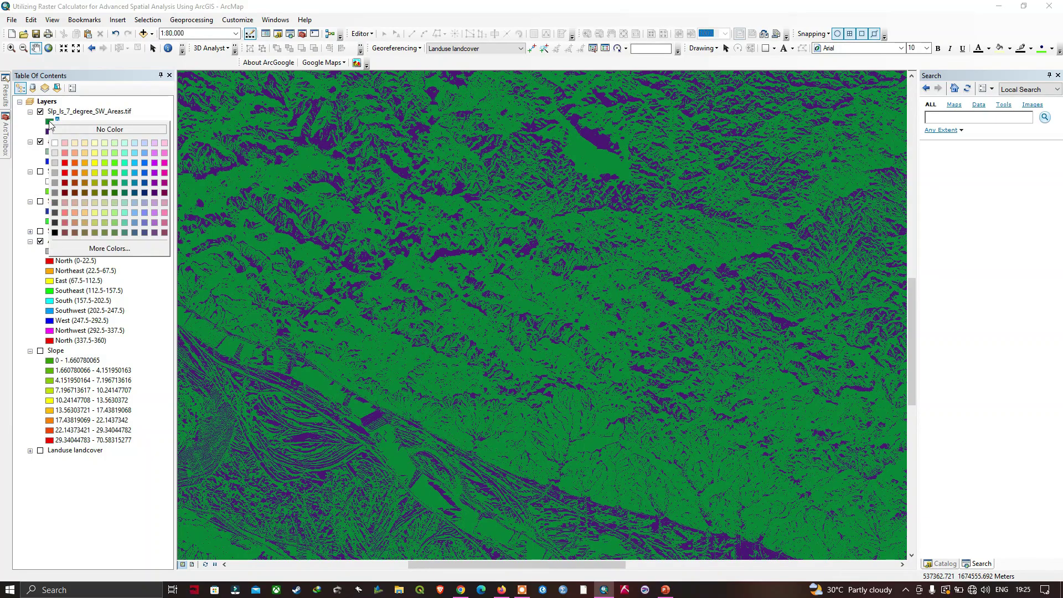
click(97, 133)
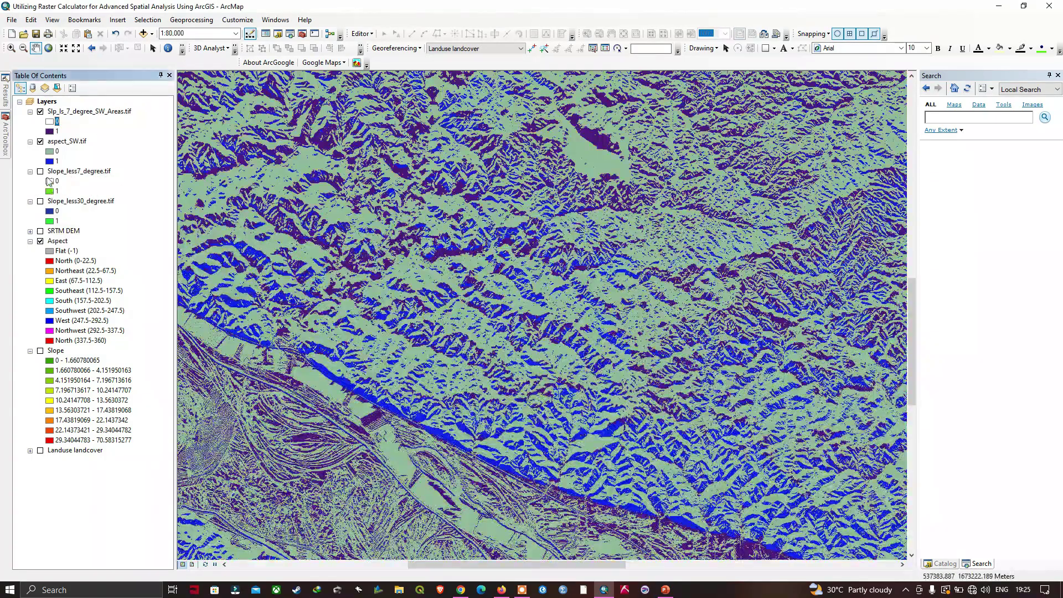
click(40, 142)
click(40, 241)
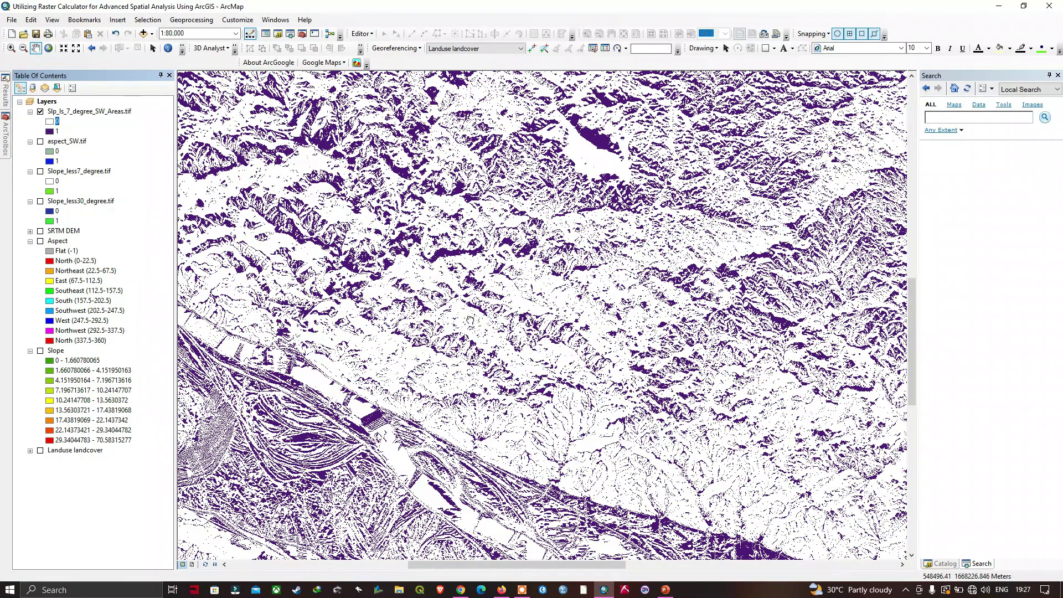
drag(470, 322, 486, 245)
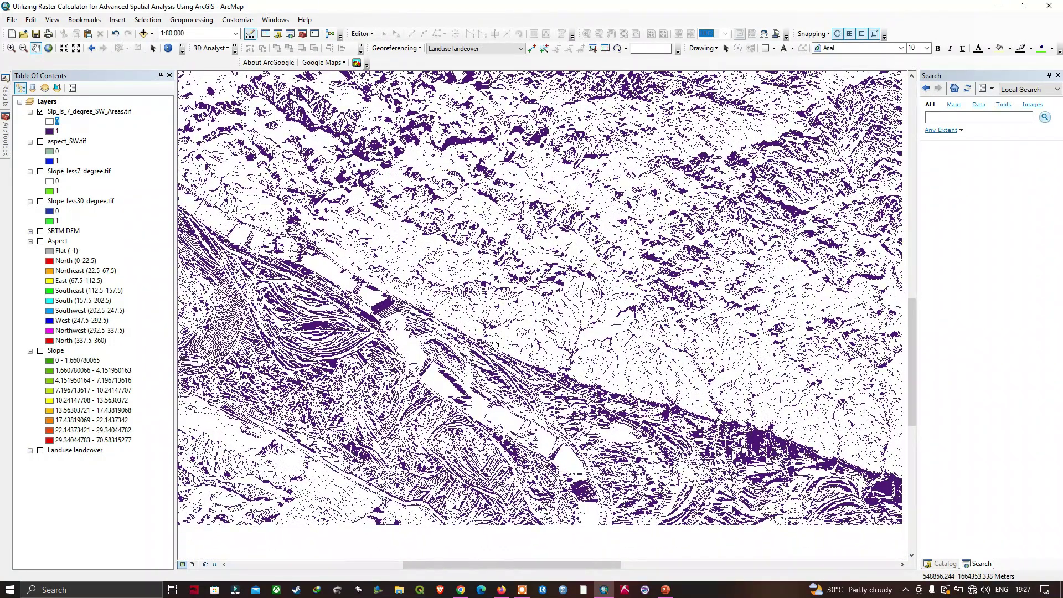
drag(494, 346, 486, 338)
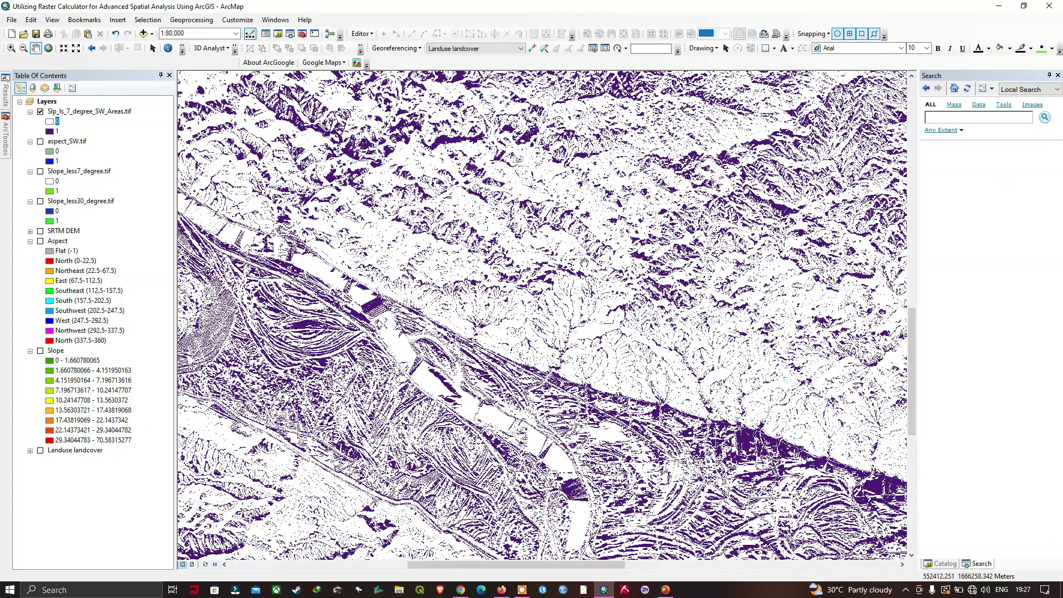
drag(599, 331, 597, 255)
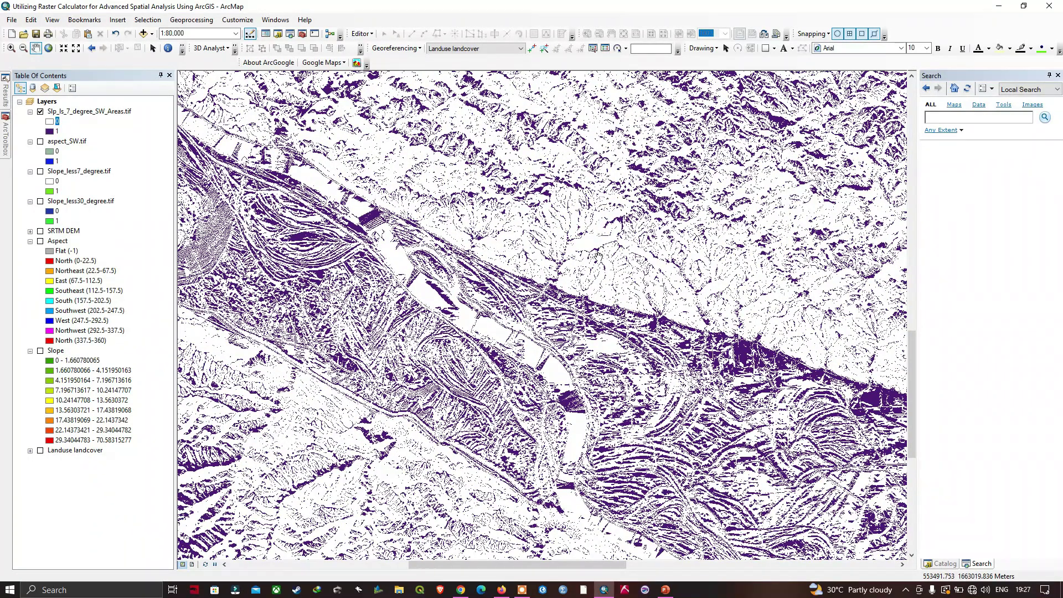